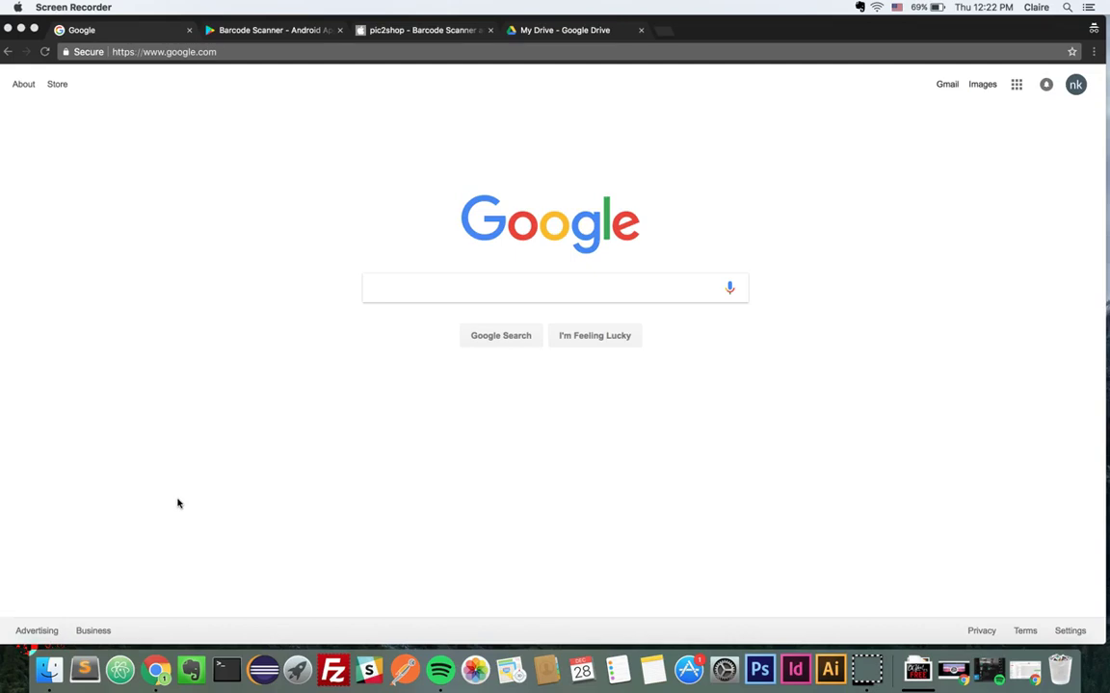
# Review the Barcode Scanner and pic2shop app listings in Chrome
pyautogui.click(231, 32)
pyautogui.click(231, 32)
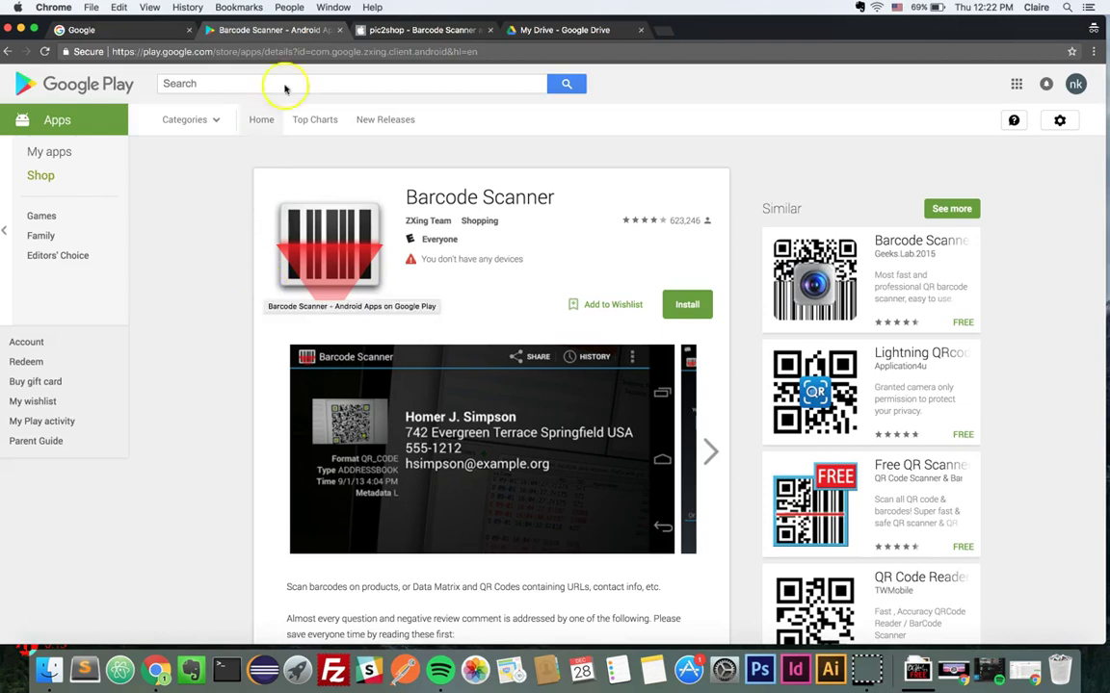
pyautogui.click(405, 31)
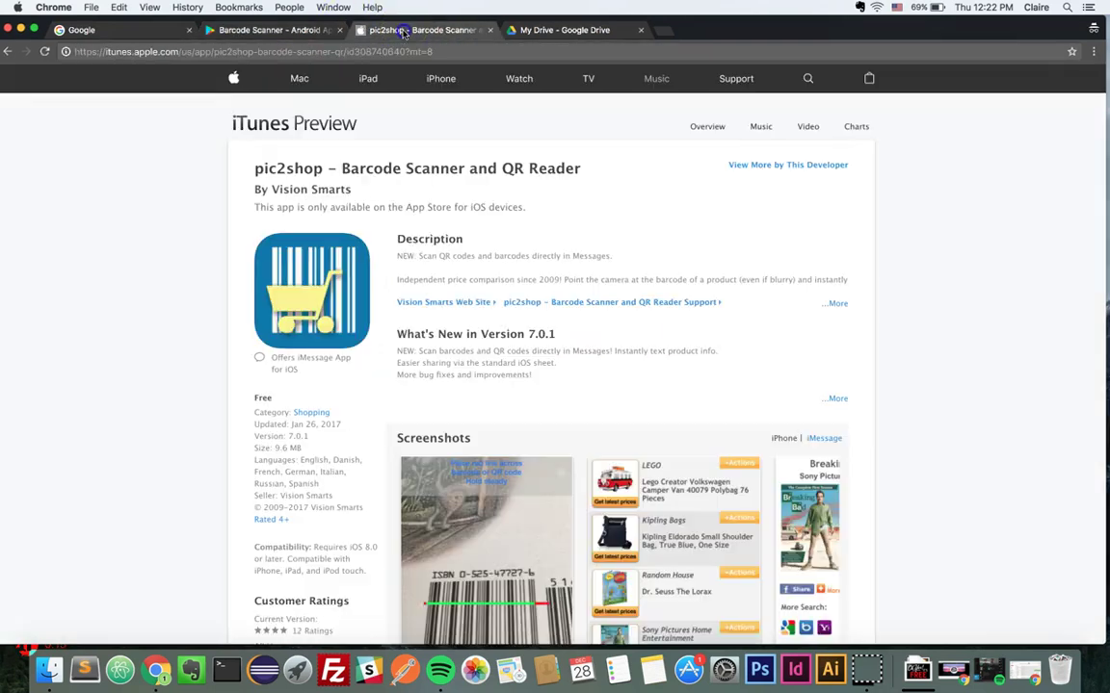
# Load bc-scanner.appspot.com in a new incognito tab and sign in with the listed Google account
pyautogui.click(662, 35)
pyautogui.write('bc-scanner.appspot.com')
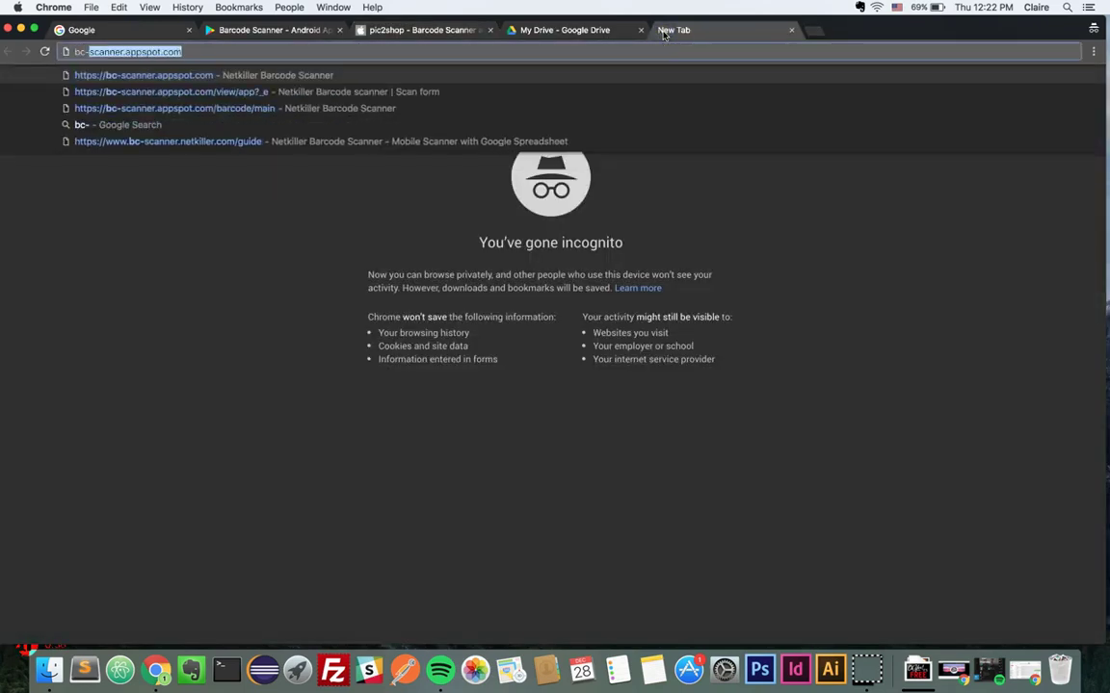
pyautogui.press('Return')
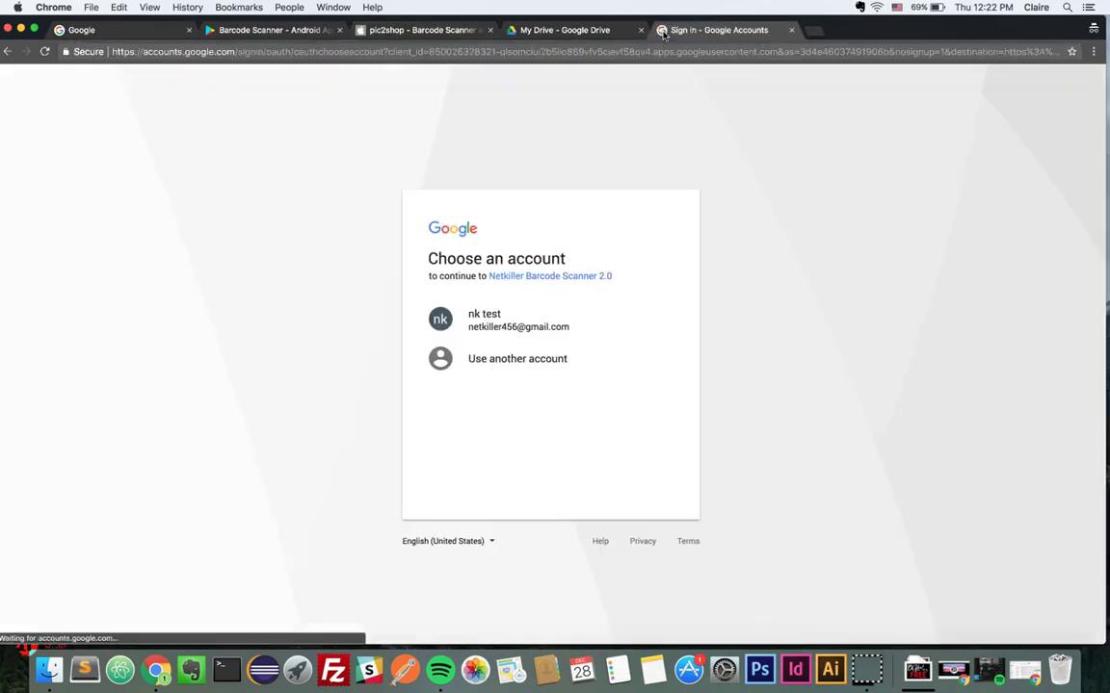
pyautogui.click(542, 324)
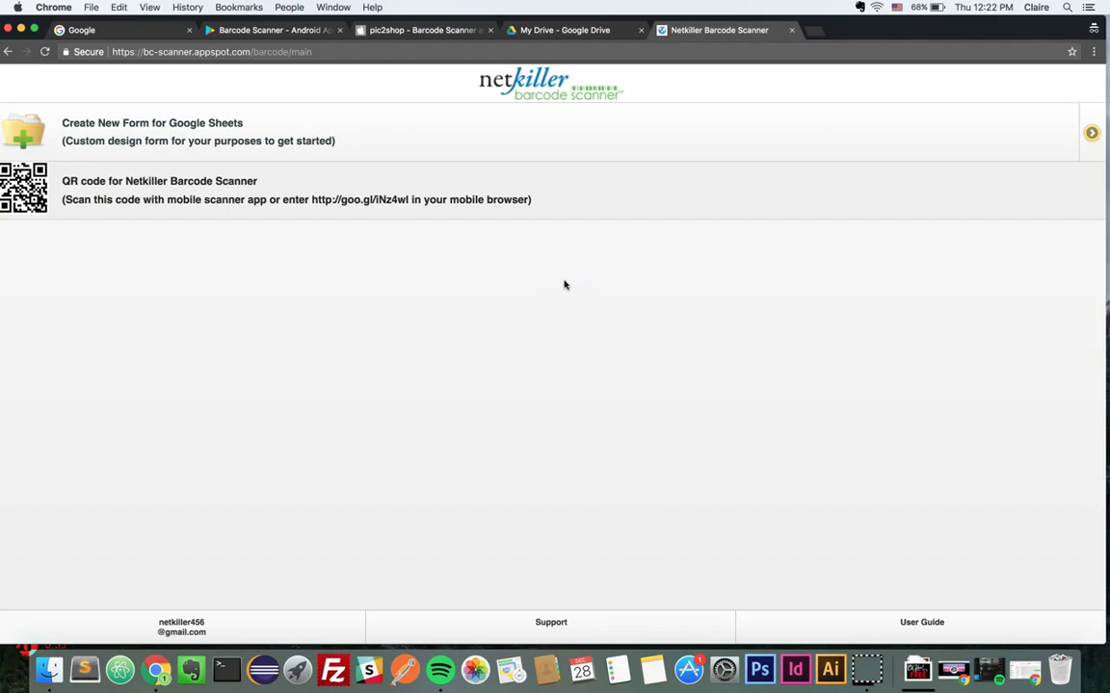
# Start a new Google Sheets form and add a Barcode field
pyautogui.click(481, 147)
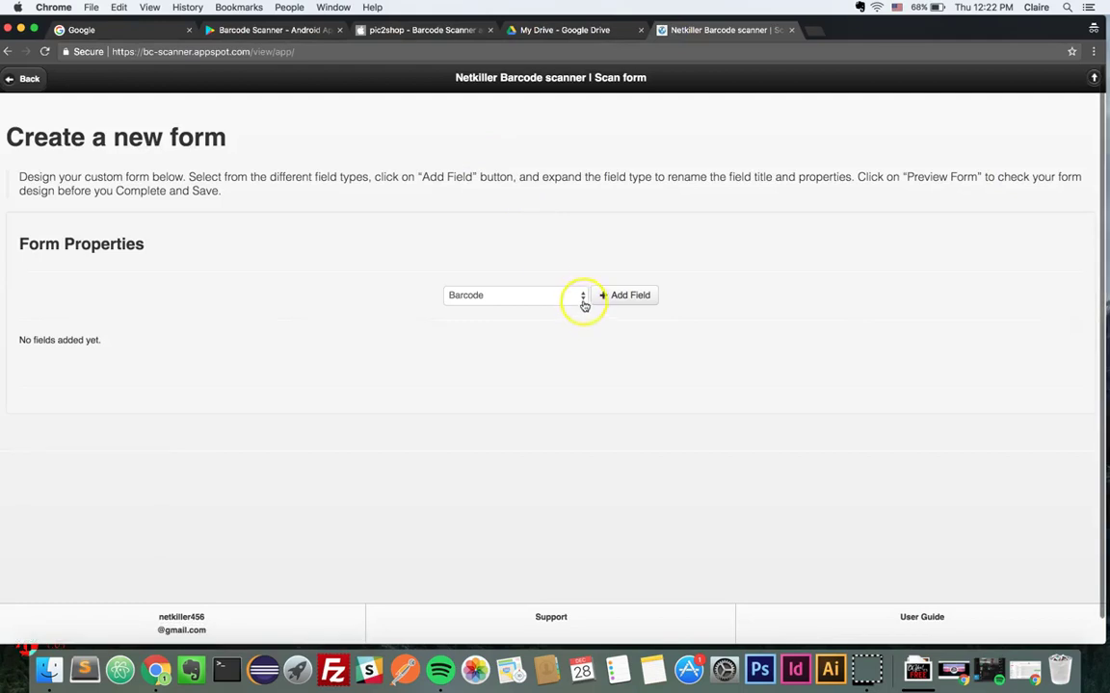
pyautogui.click(582, 297)
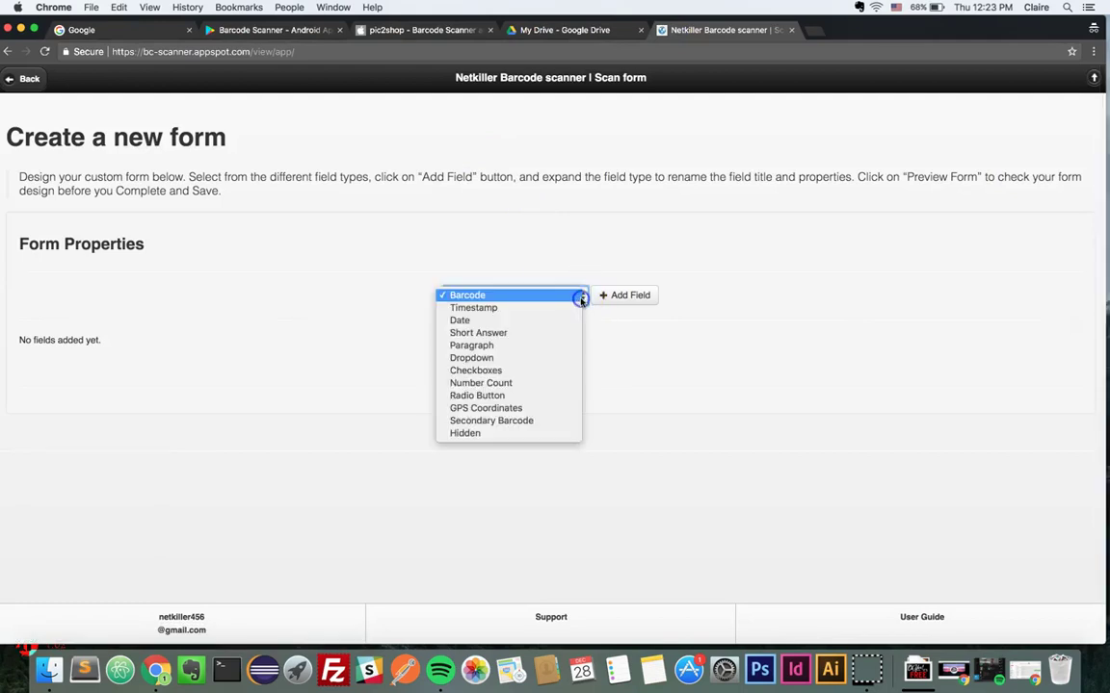
pyautogui.click(525, 302)
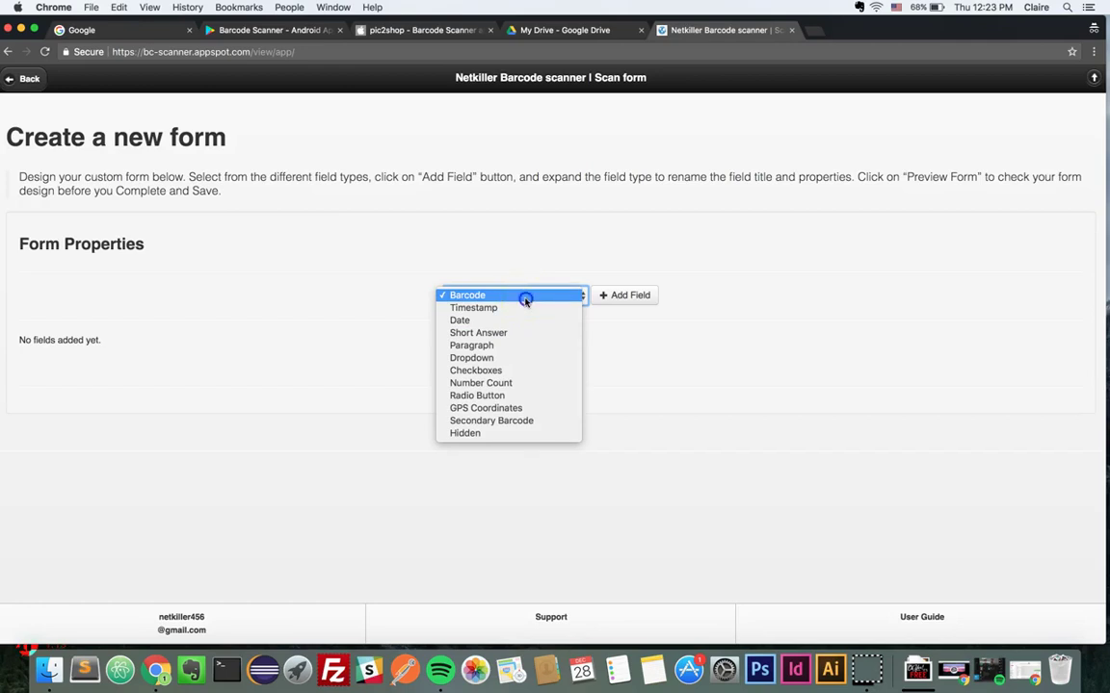
pyautogui.click(525, 298)
pyautogui.click(633, 300)
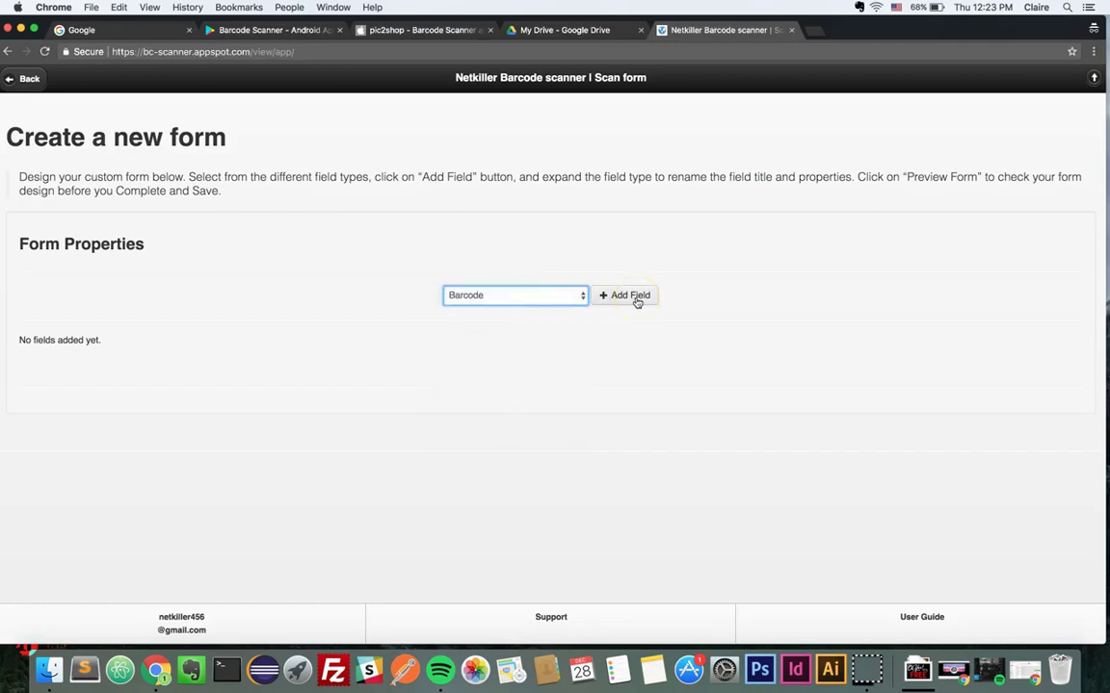
pyautogui.click(636, 301)
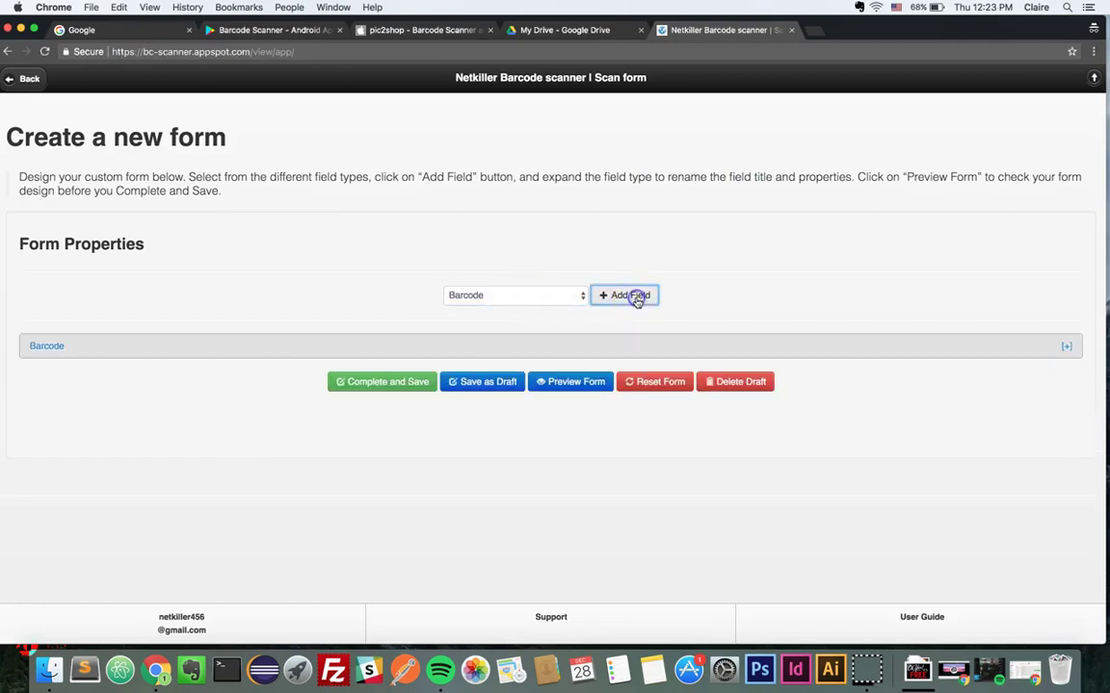
# Add Timestamp and Short Answer fields below Barcode
pyautogui.click(569, 301)
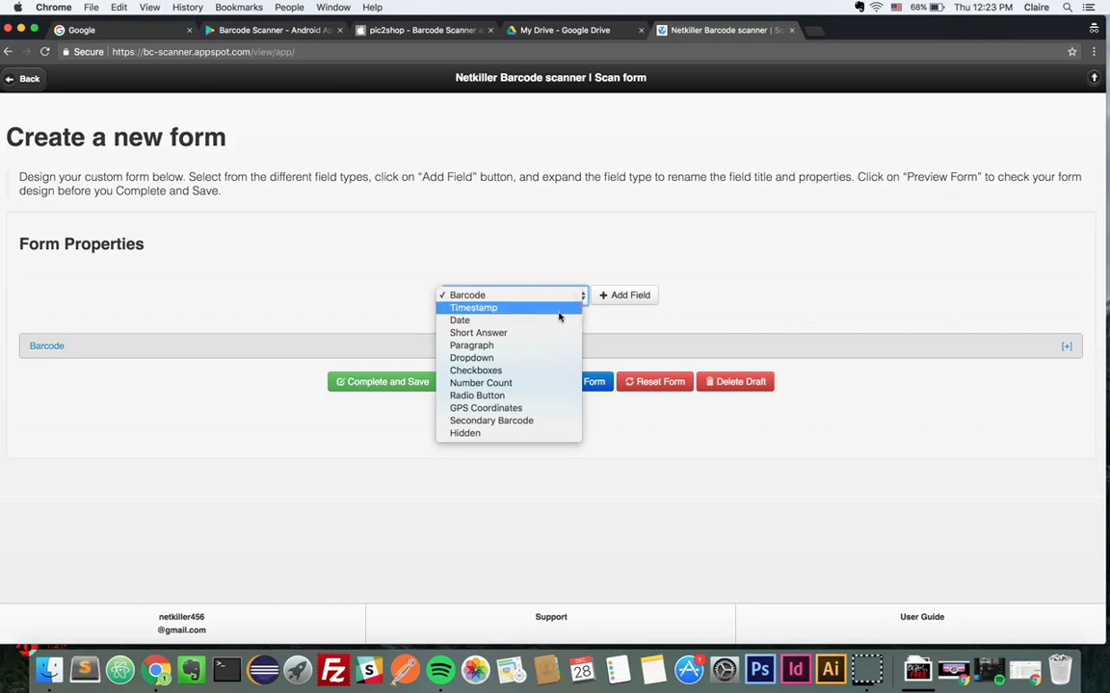
pyautogui.click(559, 308)
pyautogui.click(609, 299)
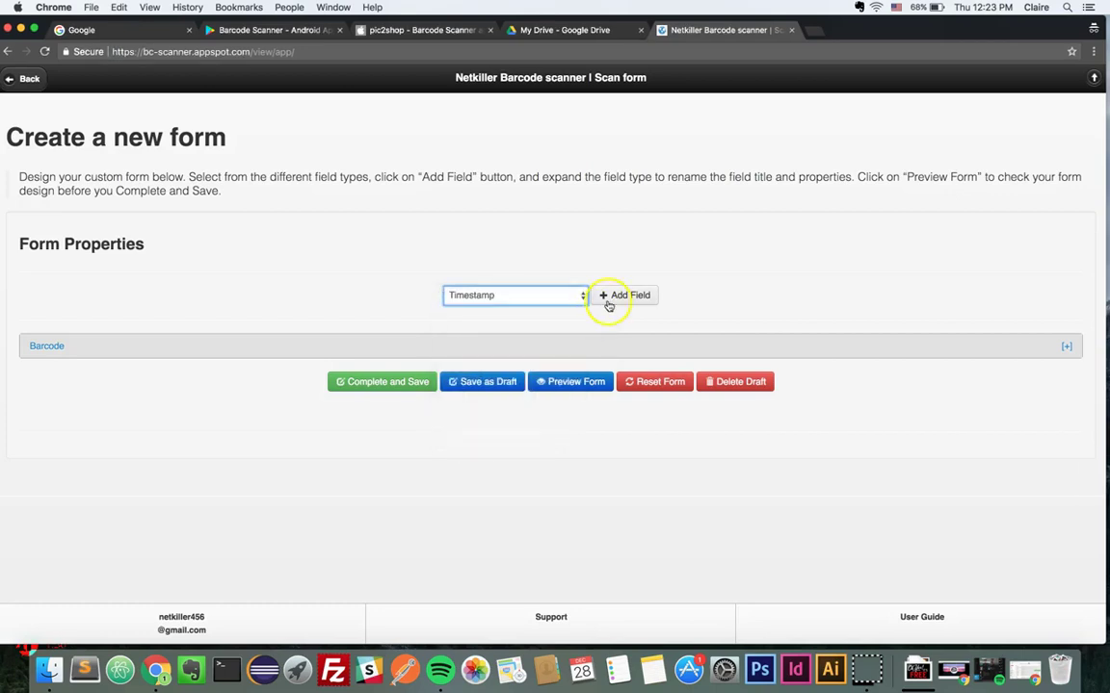
pyautogui.click(575, 299)
pyautogui.click(532, 321)
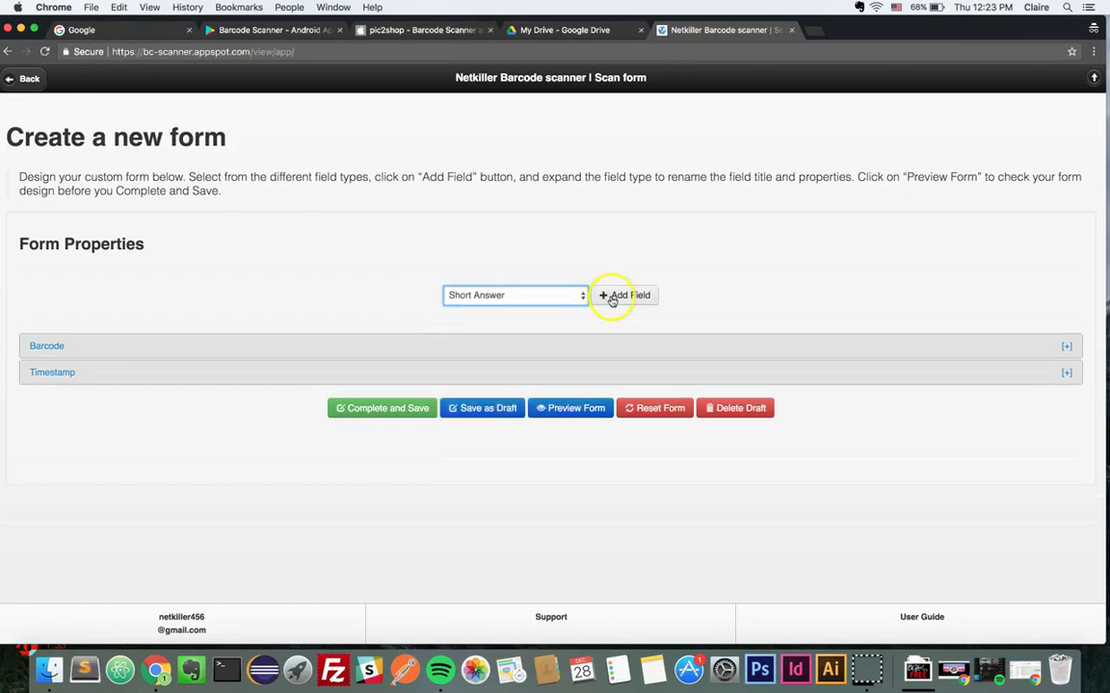
pyautogui.click(612, 300)
# Add Dropdown, Number Count and GPS Coordinates fields to the form
pyautogui.click(564, 299)
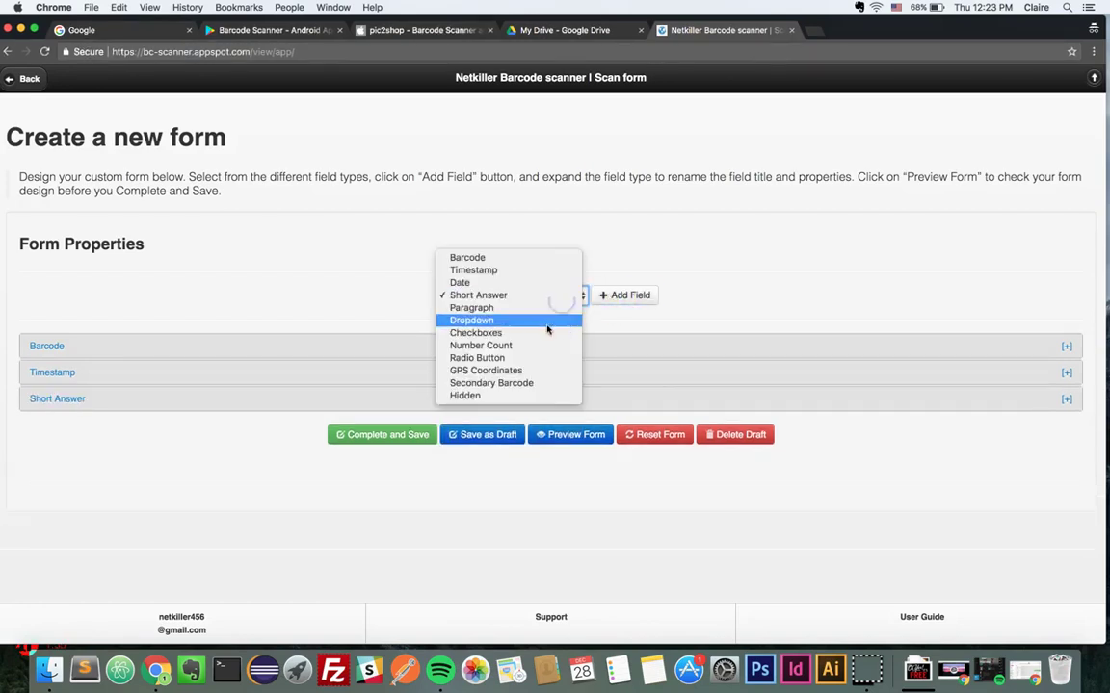
pyautogui.click(547, 327)
pyautogui.click(626, 295)
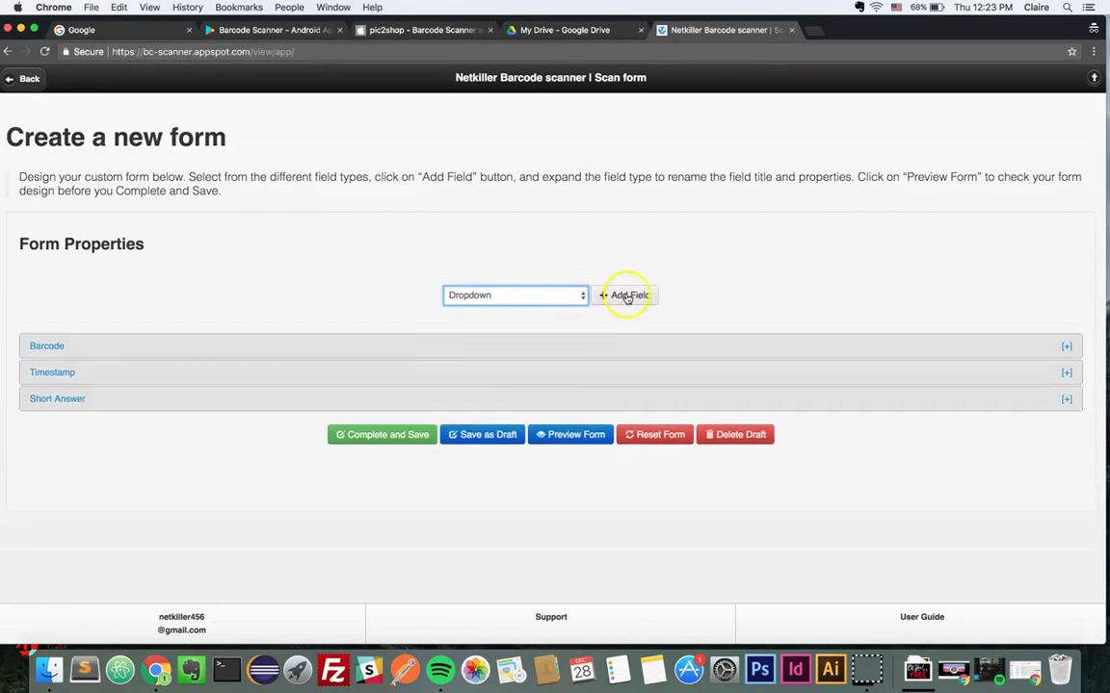
pyautogui.click(570, 294)
pyautogui.click(559, 322)
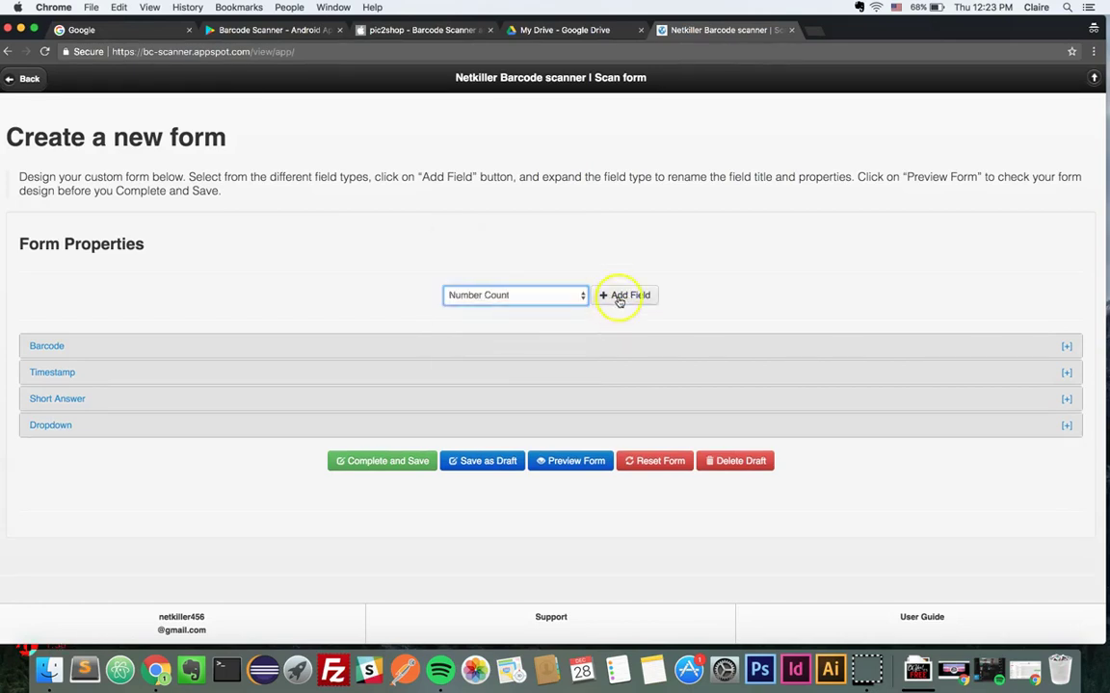
pyautogui.click(619, 302)
pyautogui.click(566, 297)
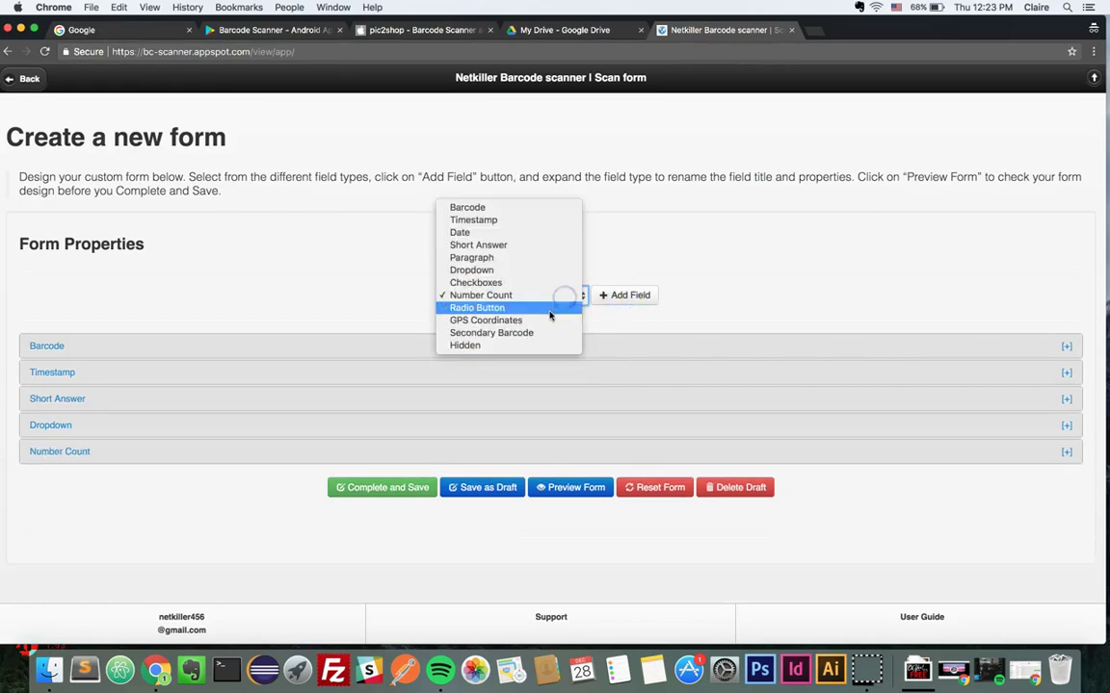
pyautogui.click(544, 319)
pyautogui.click(623, 296)
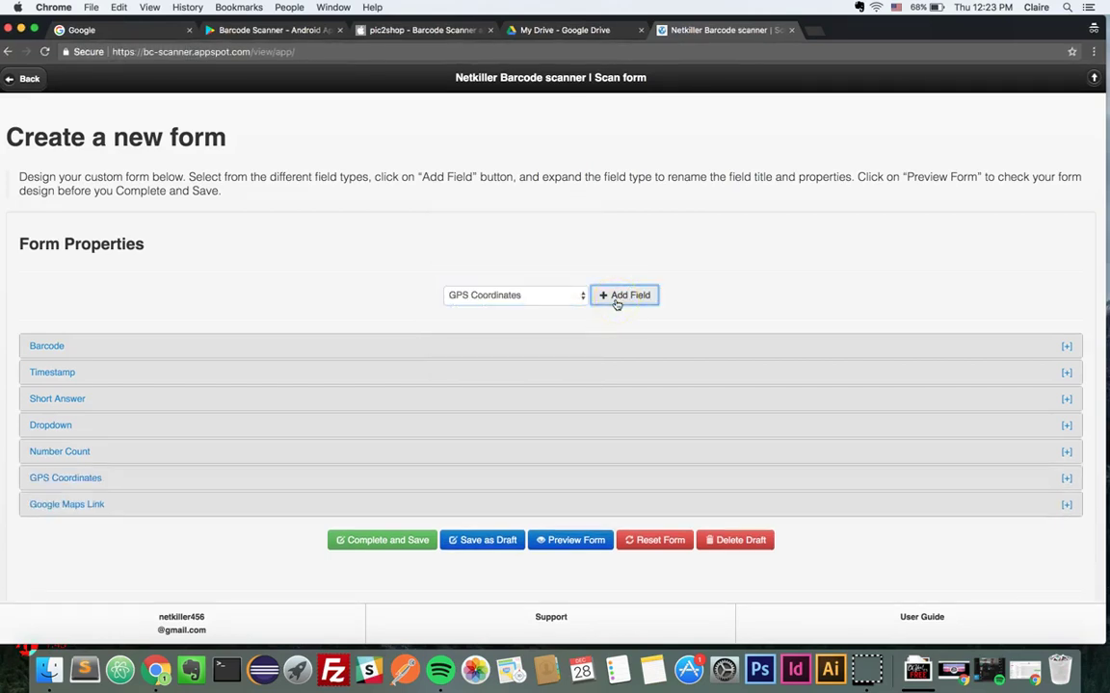
pyautogui.click(724, 401)
# Retitle the Short Answer field 'Item Name'
pyautogui.scroll(-2, 724, 402)
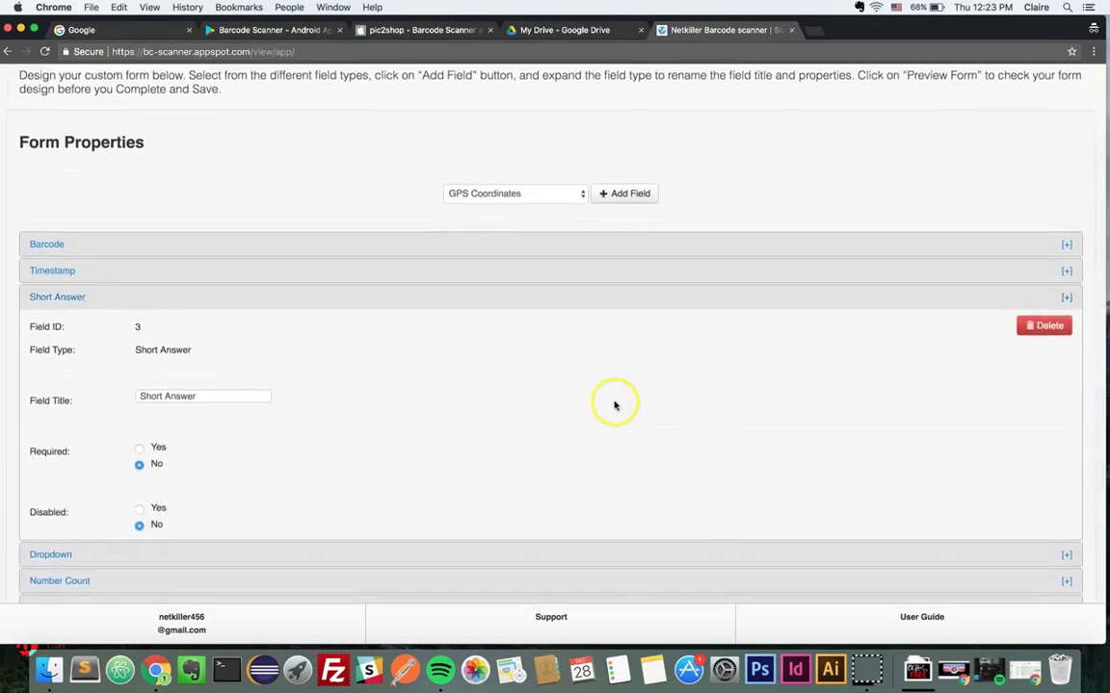
pyautogui.tripleClick(259, 400)
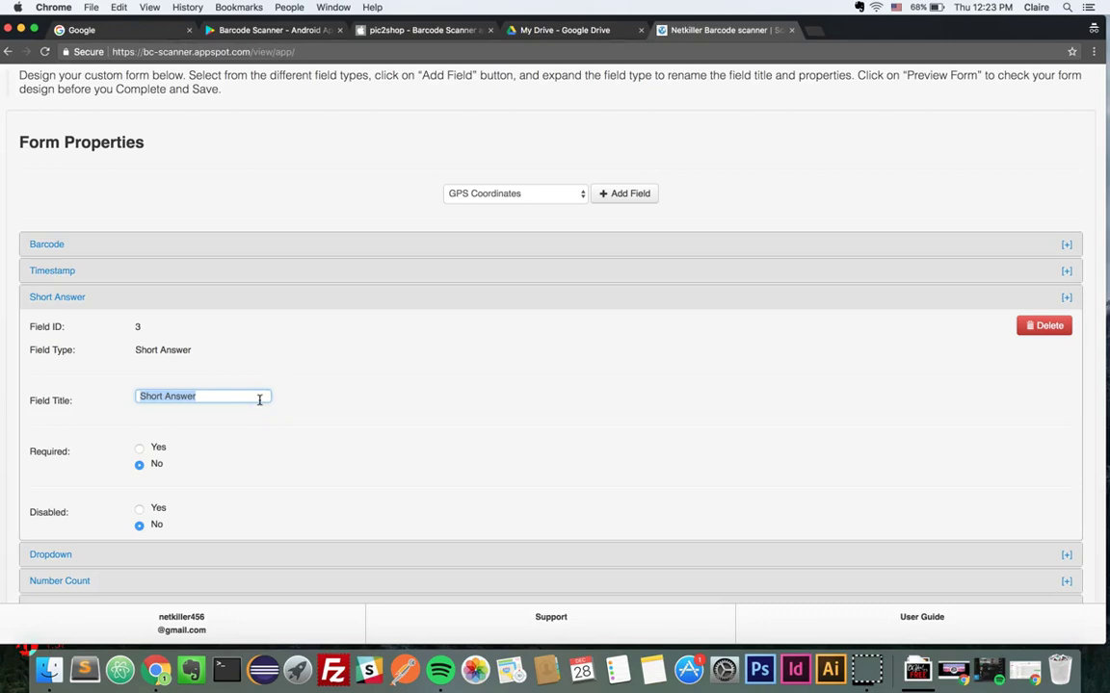
pyautogui.write('Item Name')
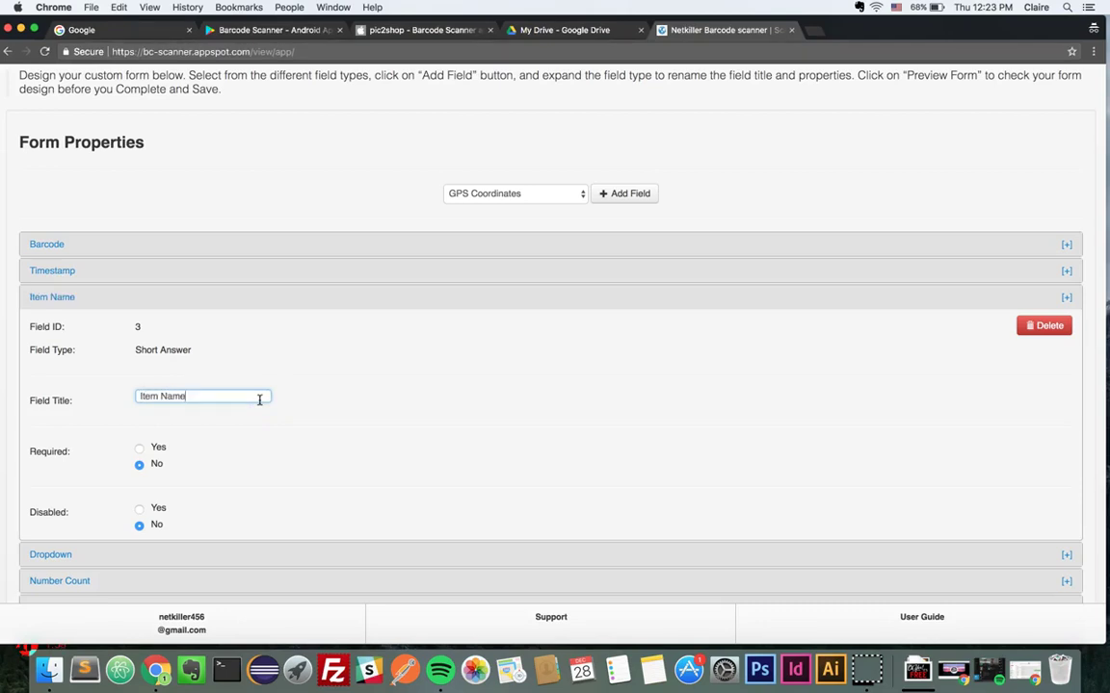
# Rename the Dropdown field 'Location' with options Warehouse, Retail and Office
pyautogui.click(86, 552)
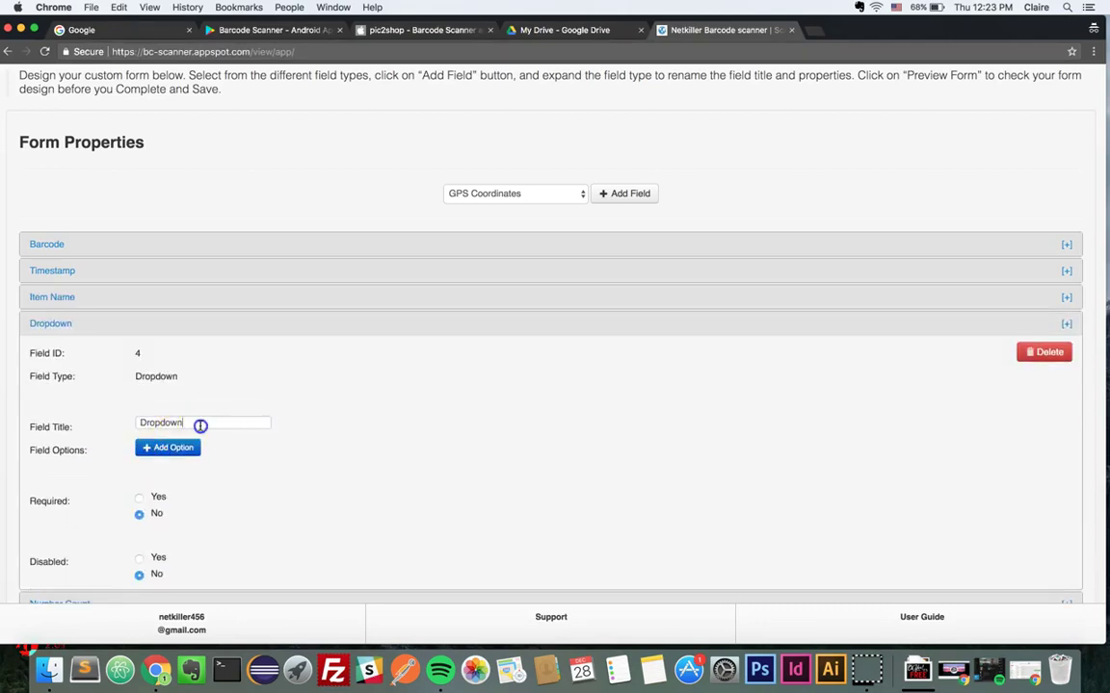
pyautogui.doubleClick(198, 425)
pyautogui.write('Location')
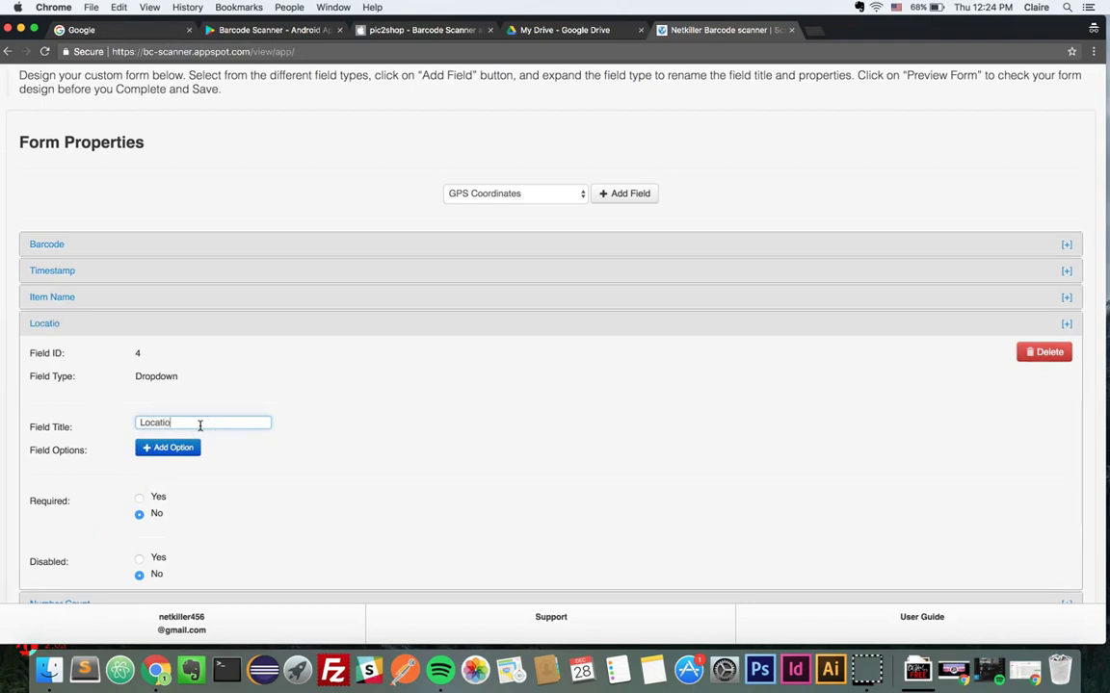
pyautogui.click(185, 448)
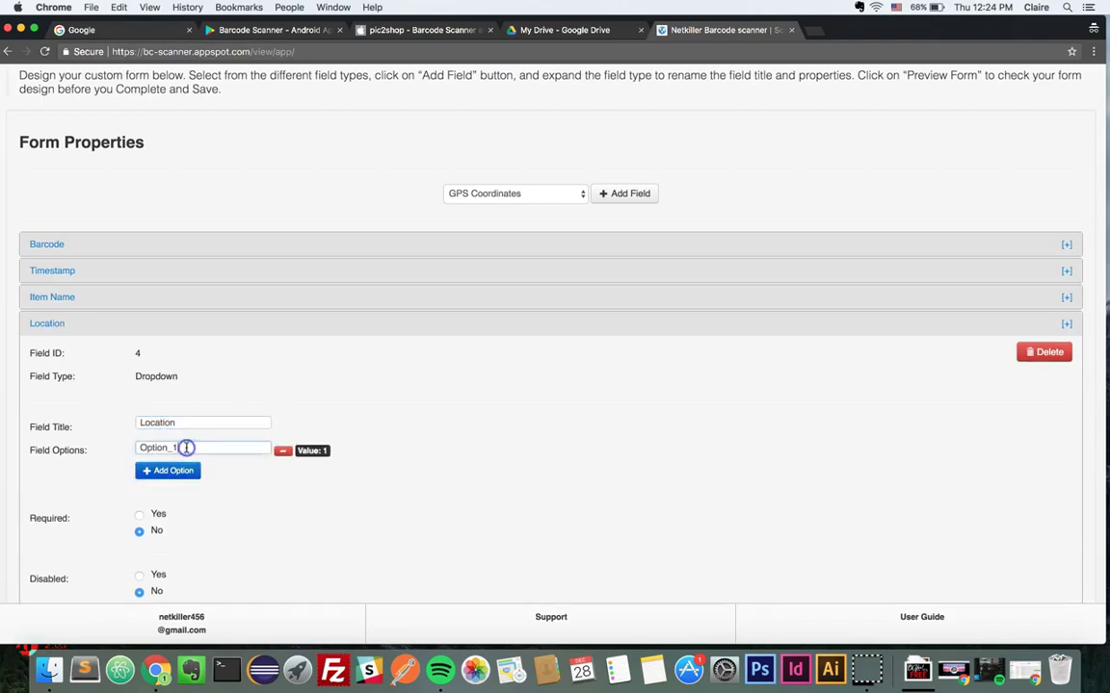
pyautogui.doubleClick(188, 448)
pyautogui.write('Warehouse')
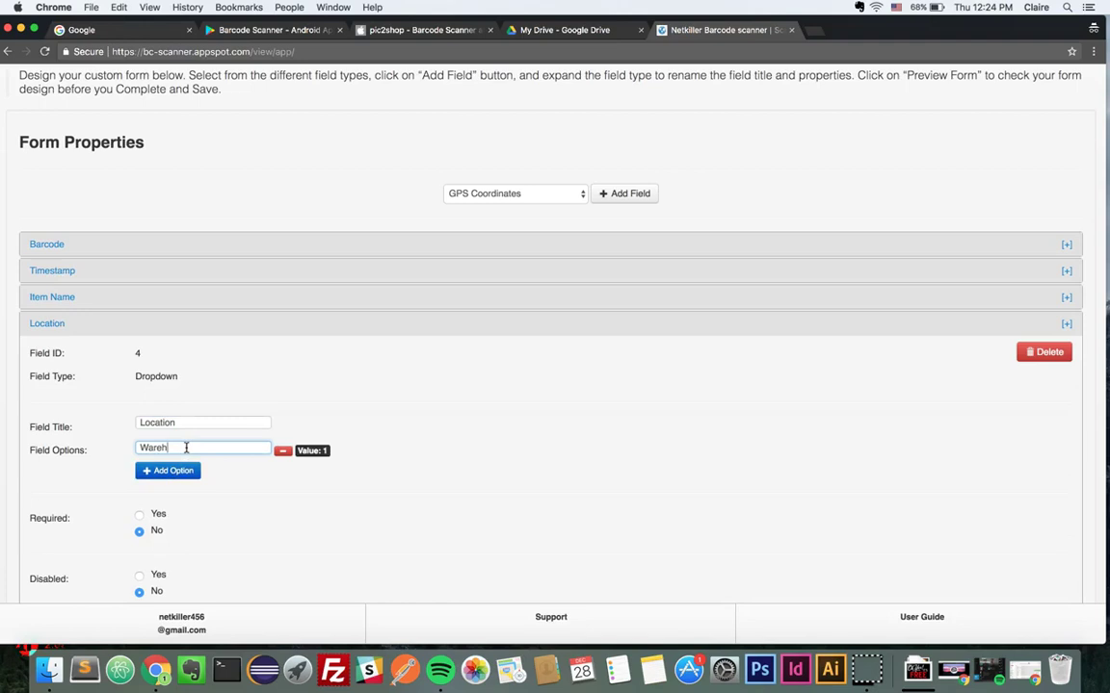
pyautogui.click(197, 473)
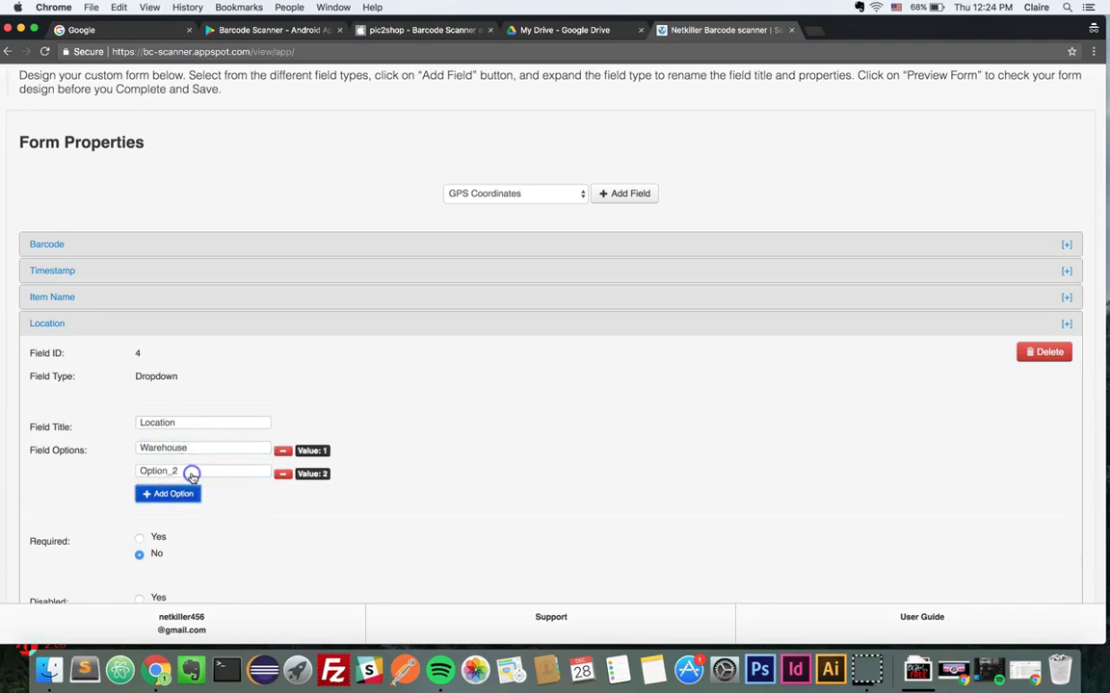
pyautogui.doubleClick(190, 470)
pyautogui.write('Retail')
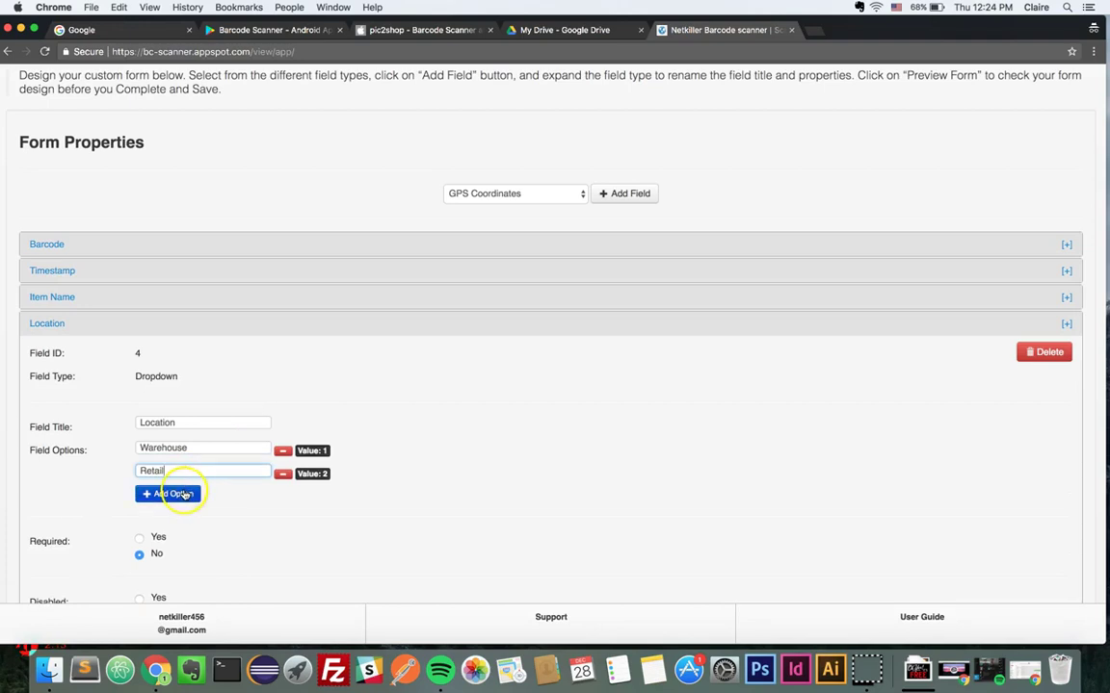
pyautogui.click(188, 493)
pyautogui.doubleClick(178, 495)
pyautogui.write('Office')
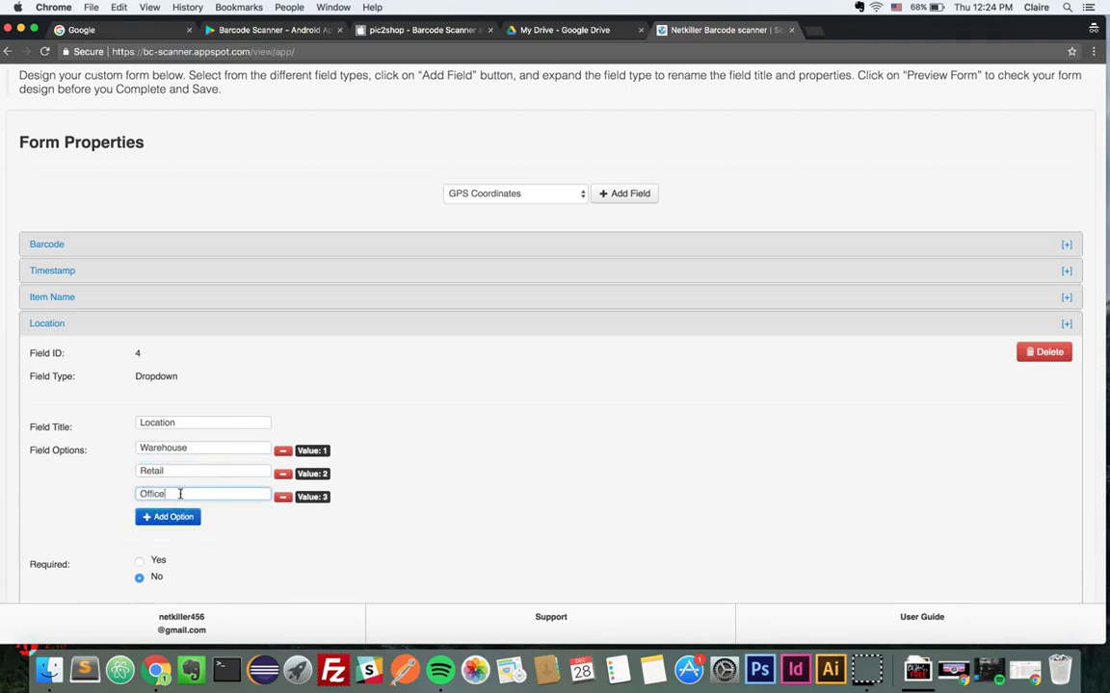
# Retitle the Number Count field 'Quantity'
pyautogui.scroll(-4, 320, 453)
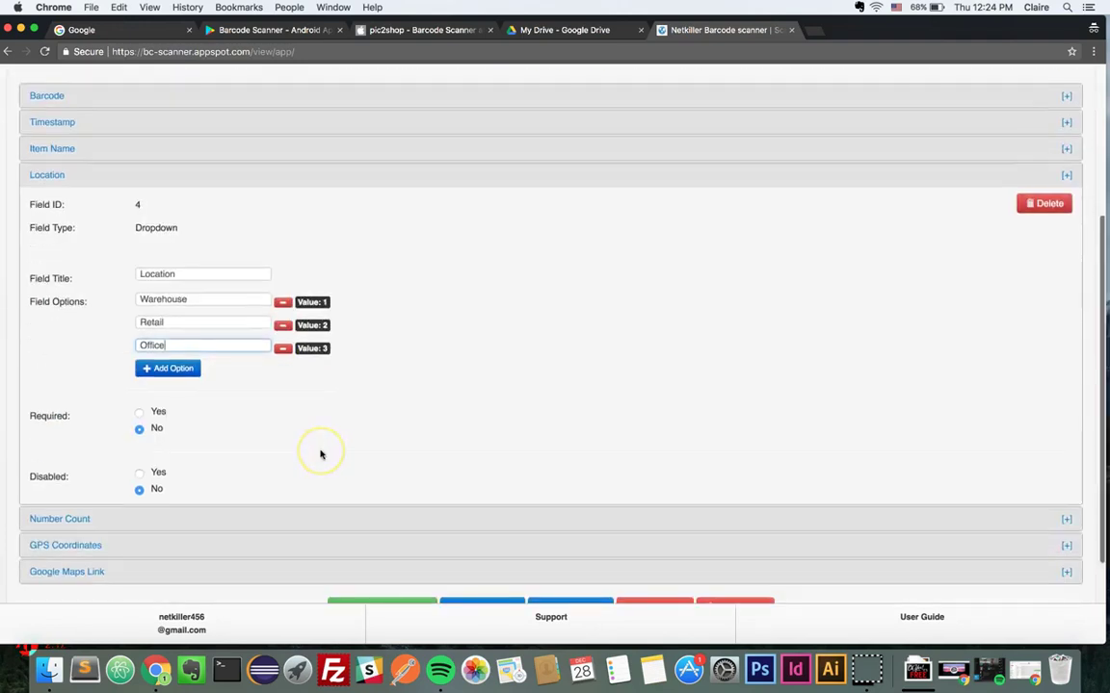
pyautogui.scroll(-1, 321, 455)
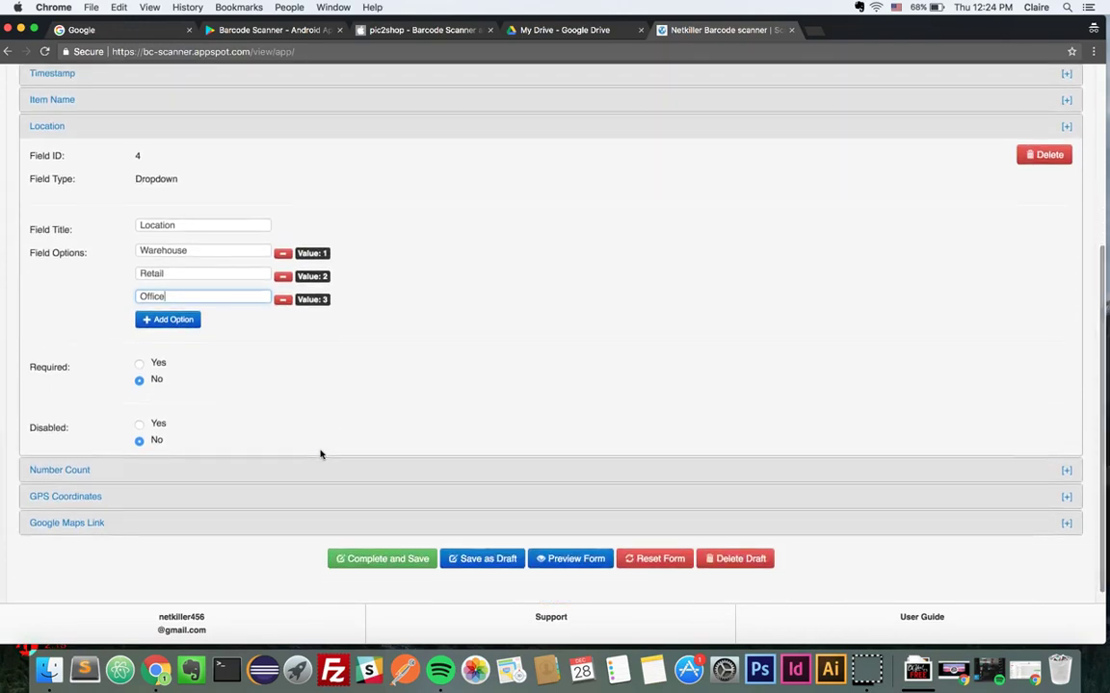
pyautogui.click(171, 476)
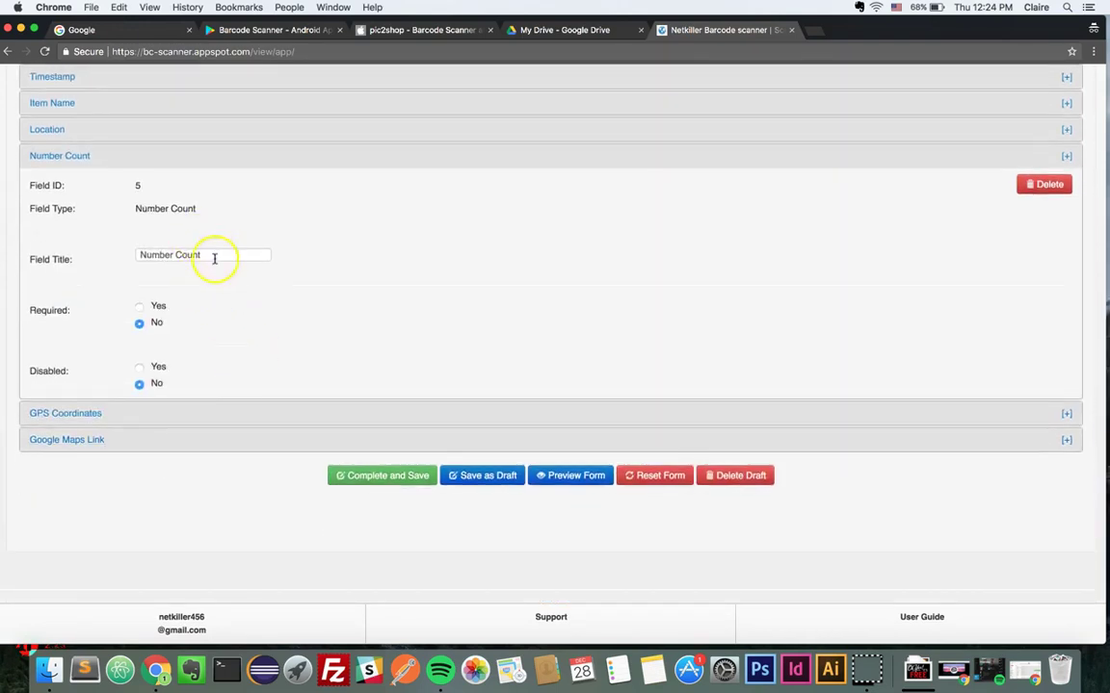
pyautogui.tripleClick(214, 257)
pyautogui.write('Quantity')
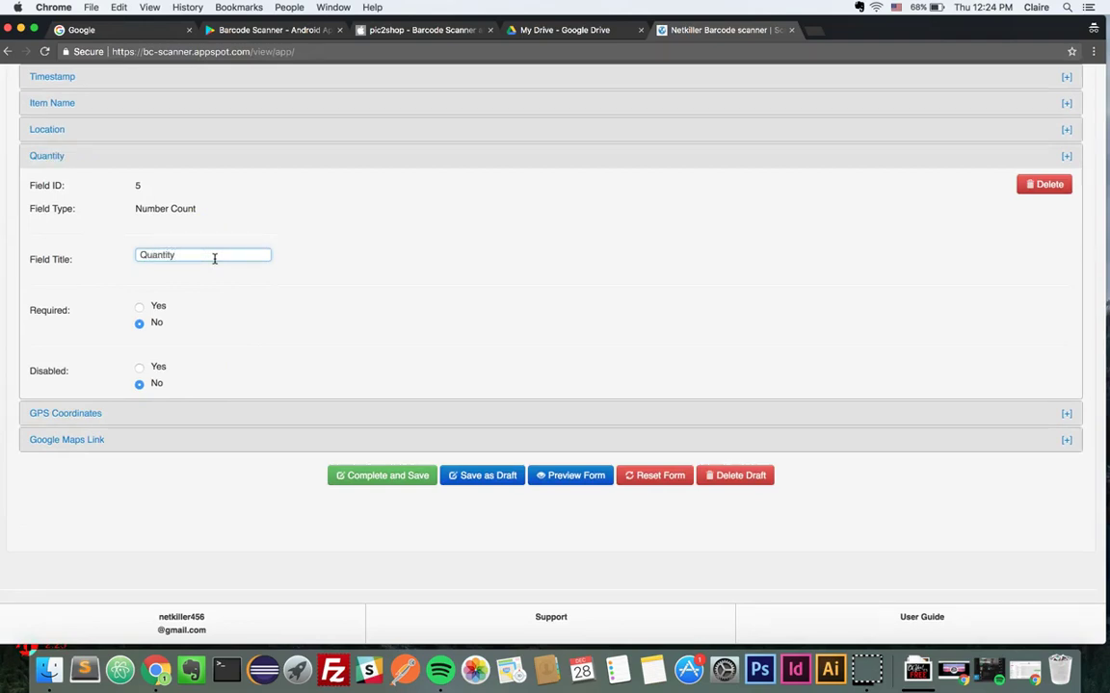
pyautogui.click(275, 252)
# Preview the finished form, then Complete and Save it to generate its Google Sheet
pyautogui.click(599, 478)
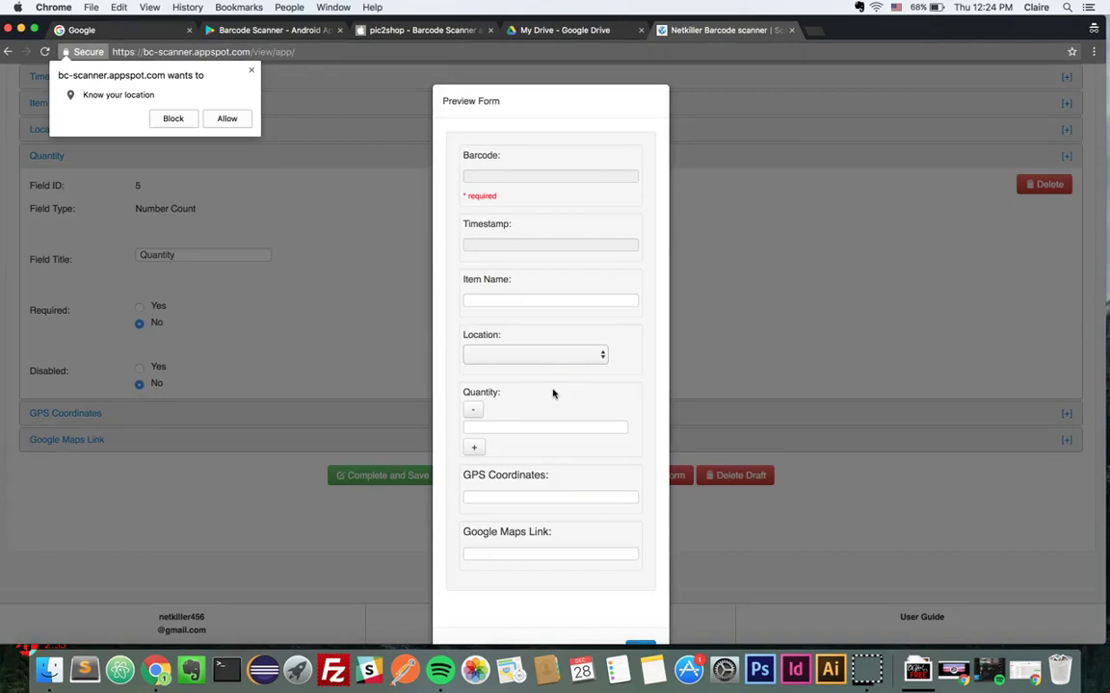
pyautogui.scroll(-1, 553, 393)
pyautogui.scroll(-1, 553, 393)
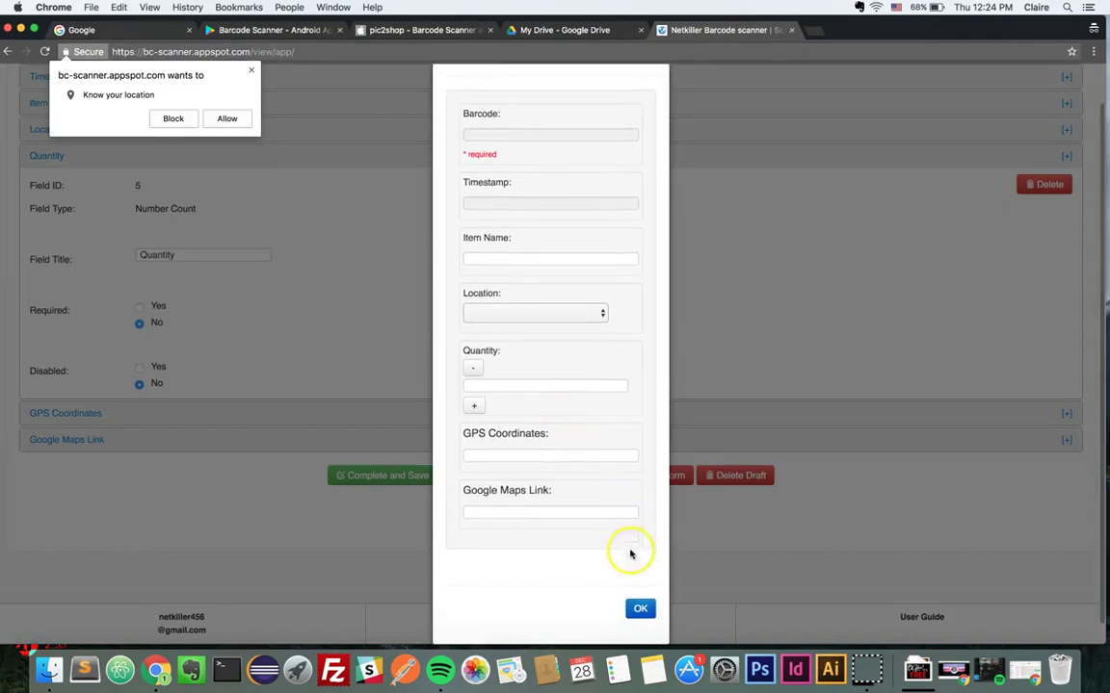
pyautogui.click(640, 609)
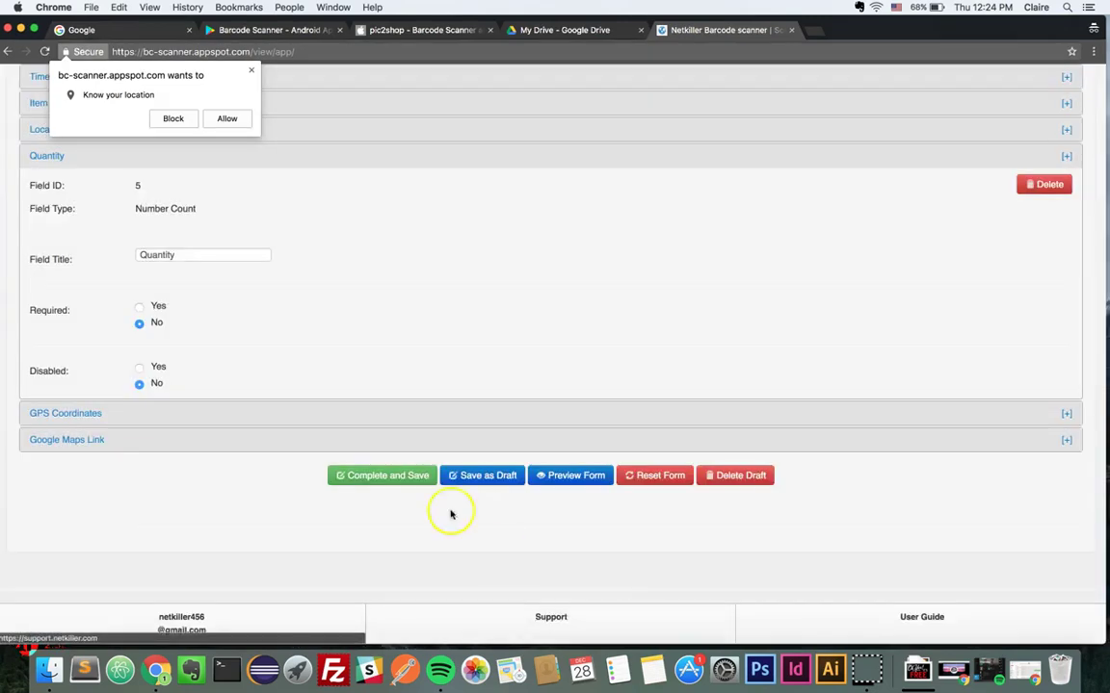
pyautogui.click(427, 486)
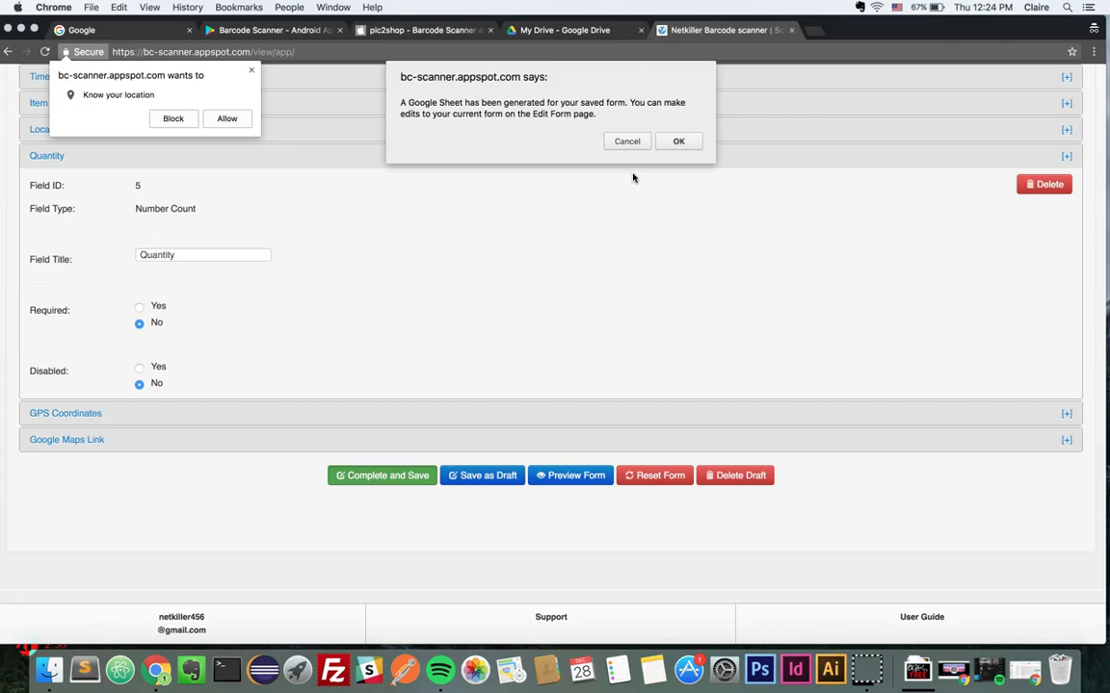
pyautogui.click(695, 141)
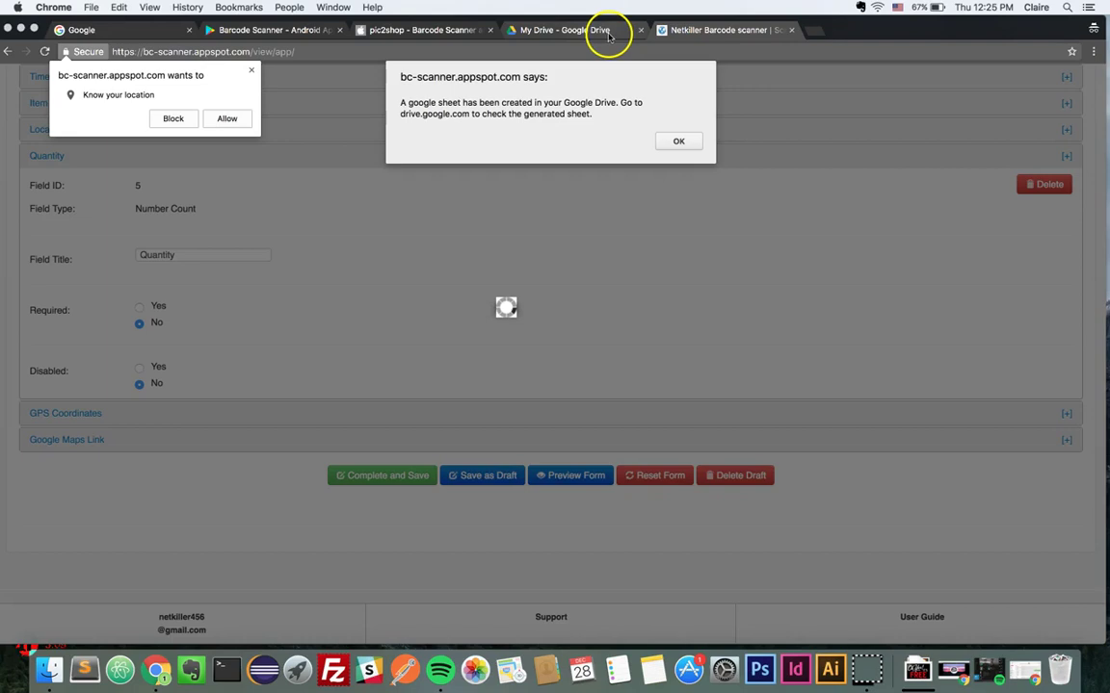
# Rename the generated spreadsheet 'Inventory' and show its Barcode Scanner sheet headers
pyautogui.click(539, 29)
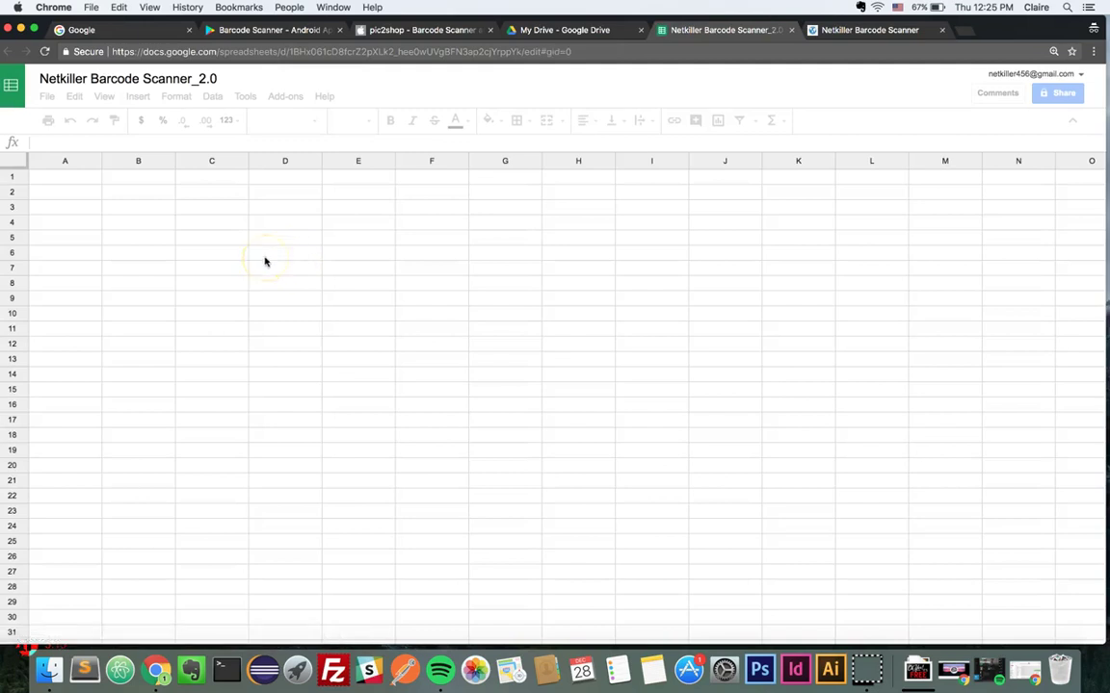
pyautogui.click(149, 74)
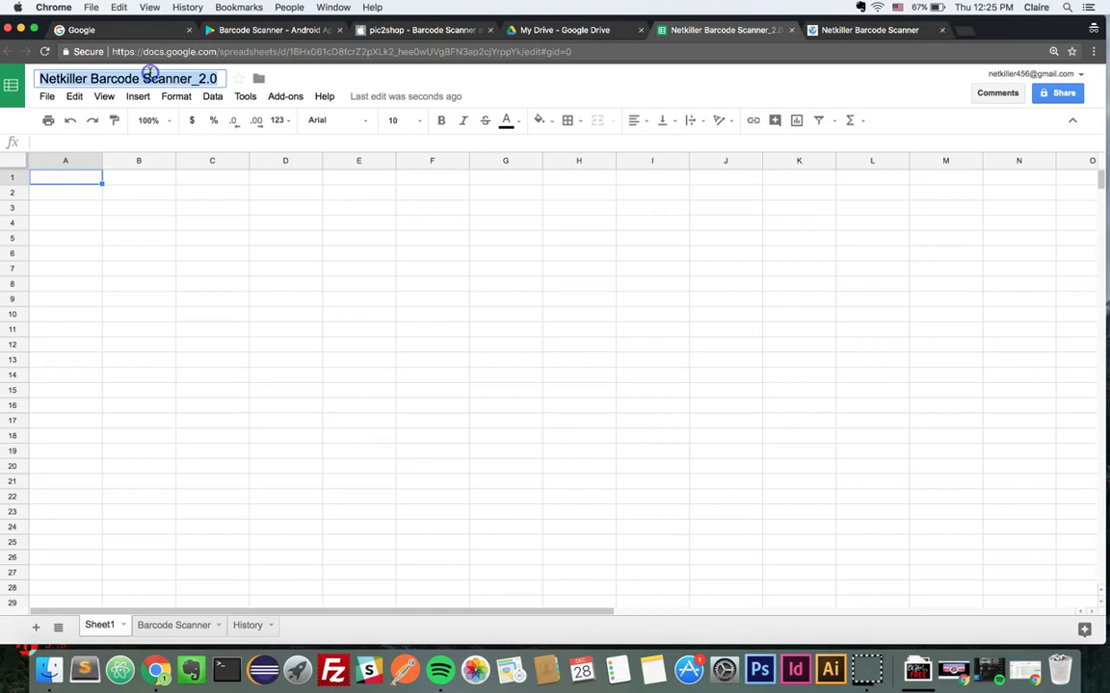
pyautogui.write('Inventory')
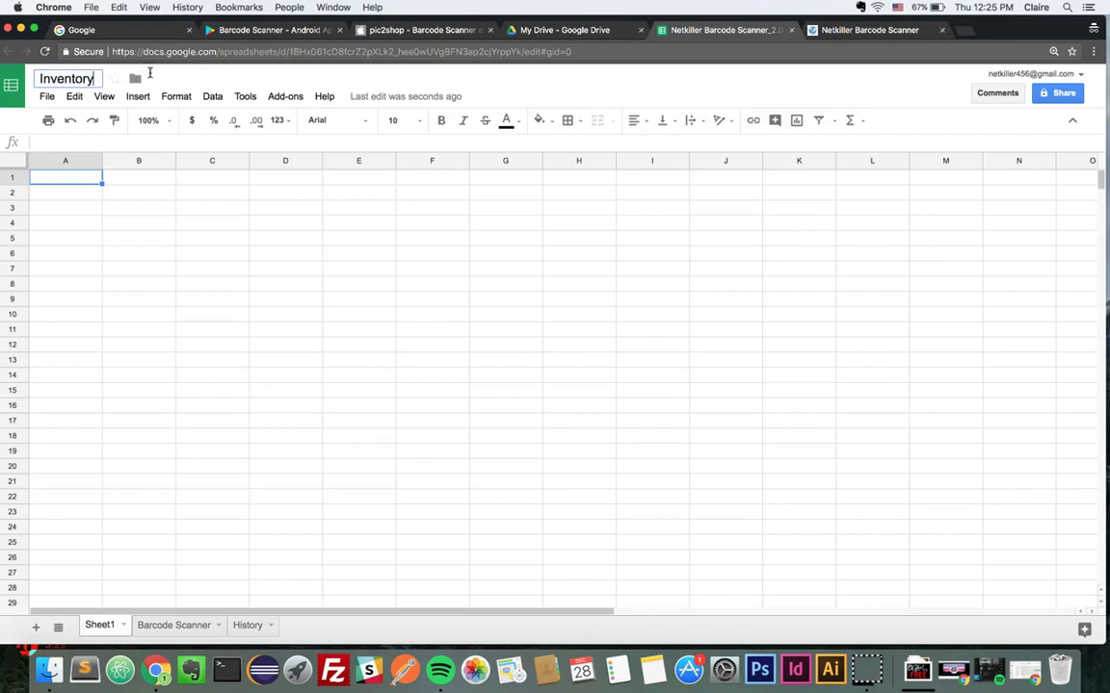
pyautogui.click(169, 165)
pyautogui.click(183, 628)
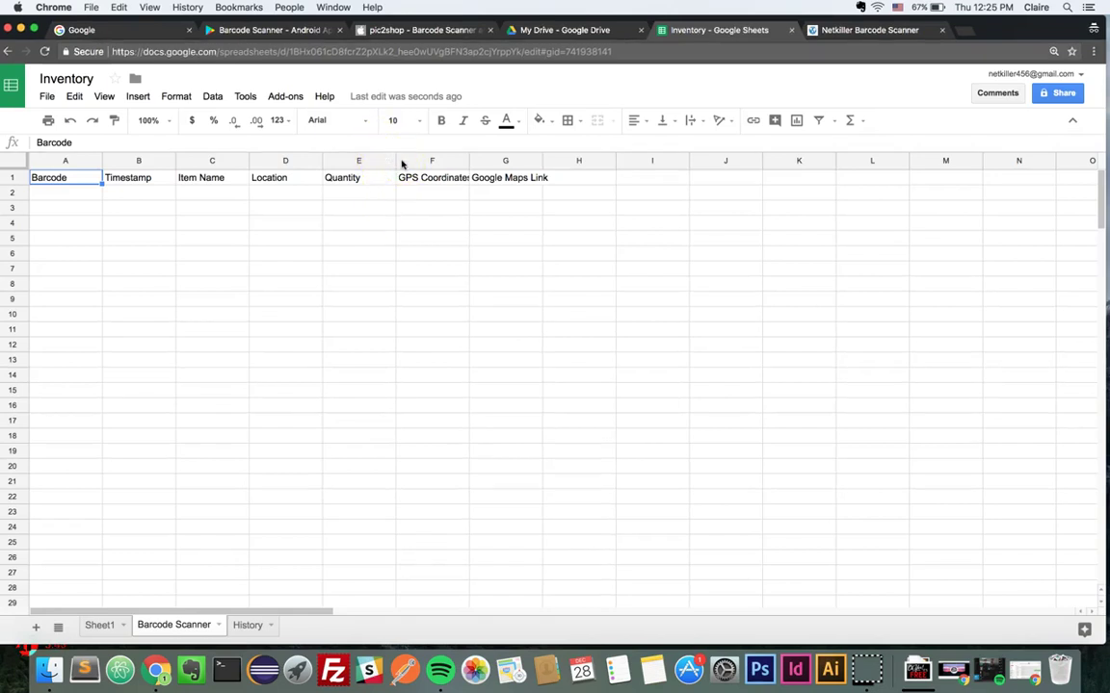
# Show the History sheet with its Action, Time and By columns
pyautogui.click(249, 627)
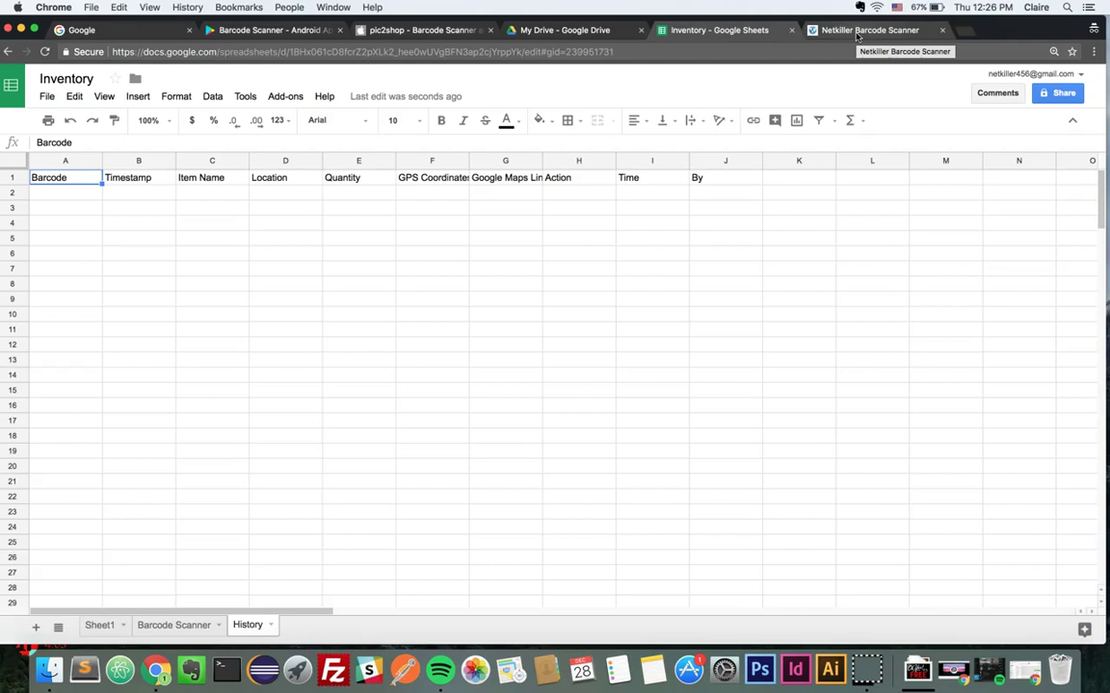
# Return to Netkiller and open the USB barcode scanner form, ready to scan
pyautogui.click(856, 30)
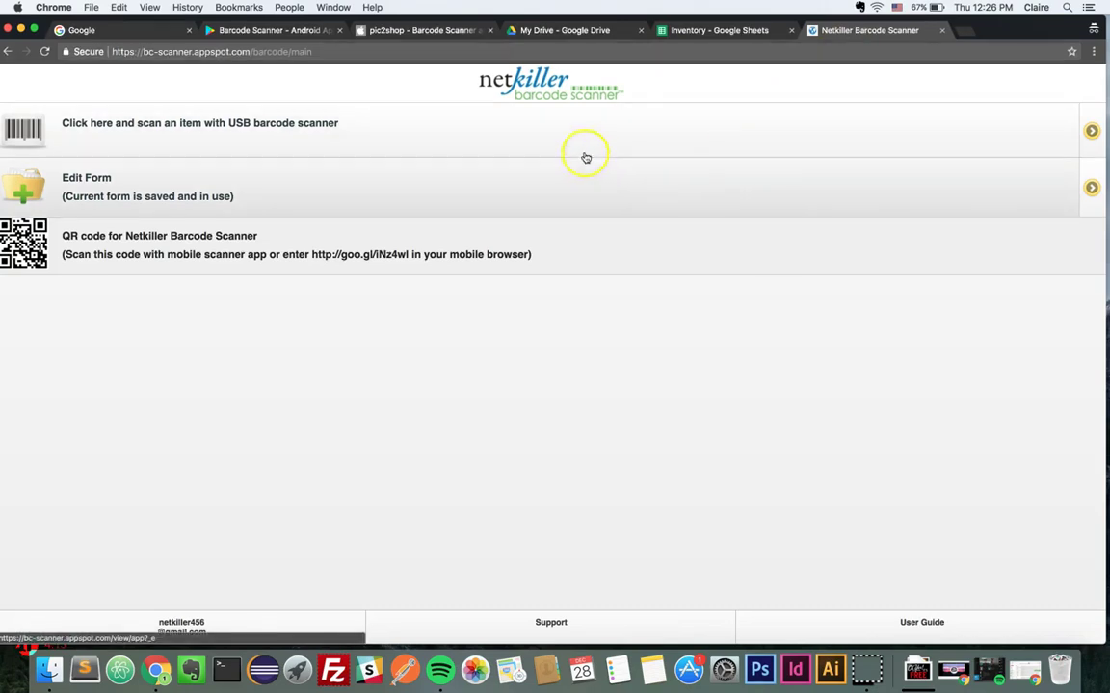
pyautogui.click(498, 147)
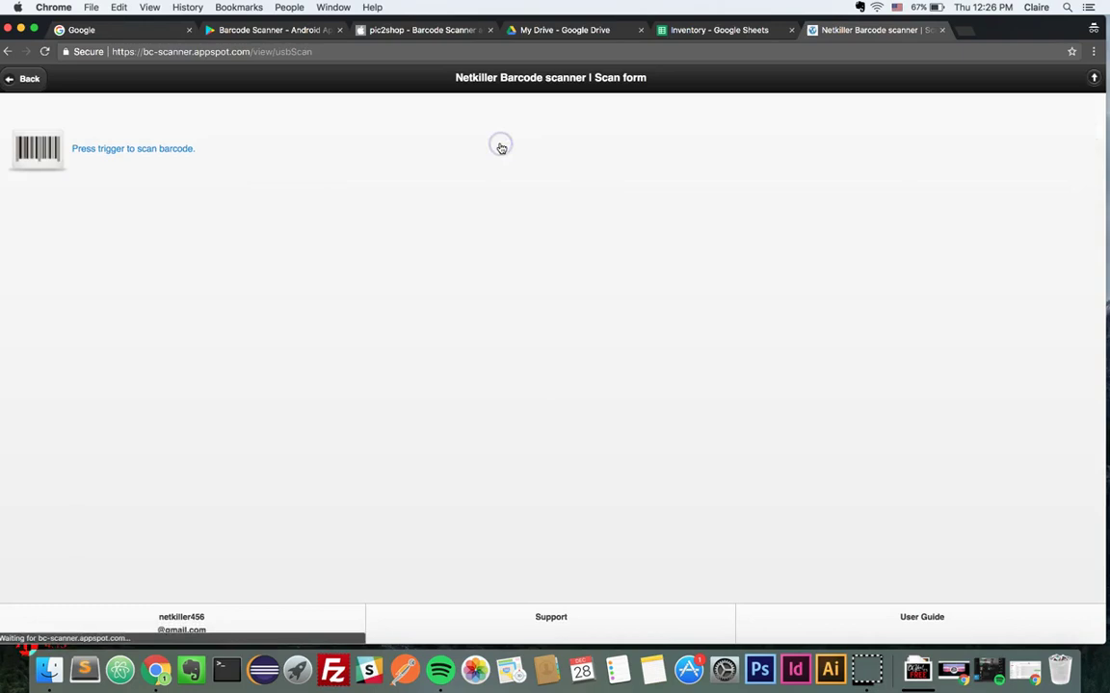
pyautogui.click(389, 287)
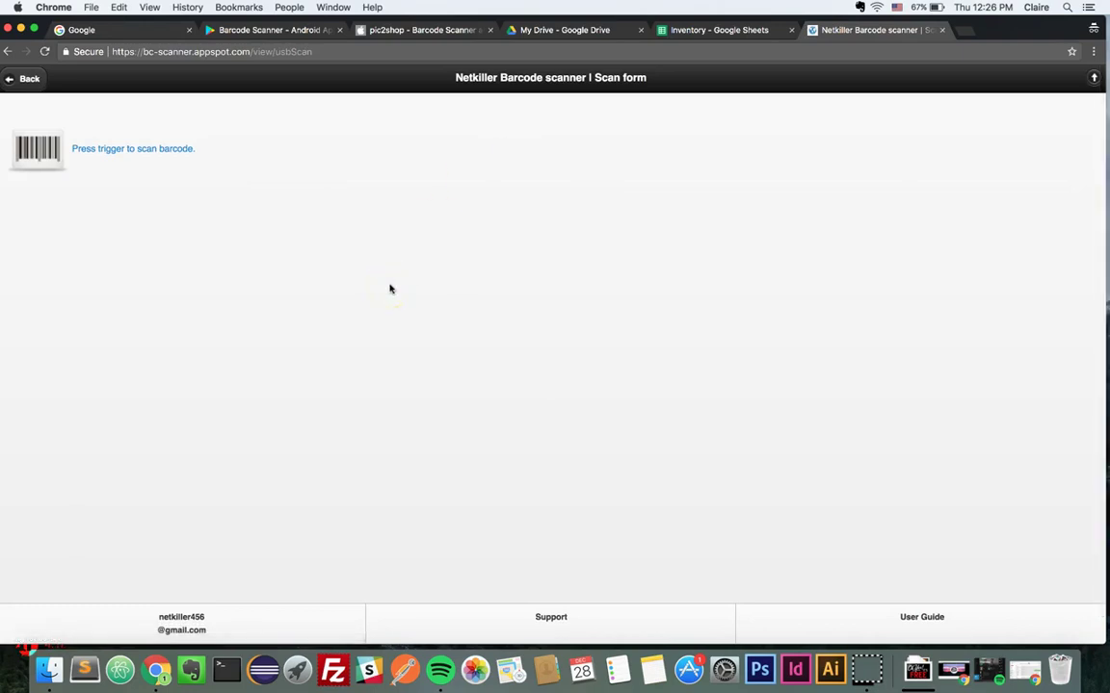